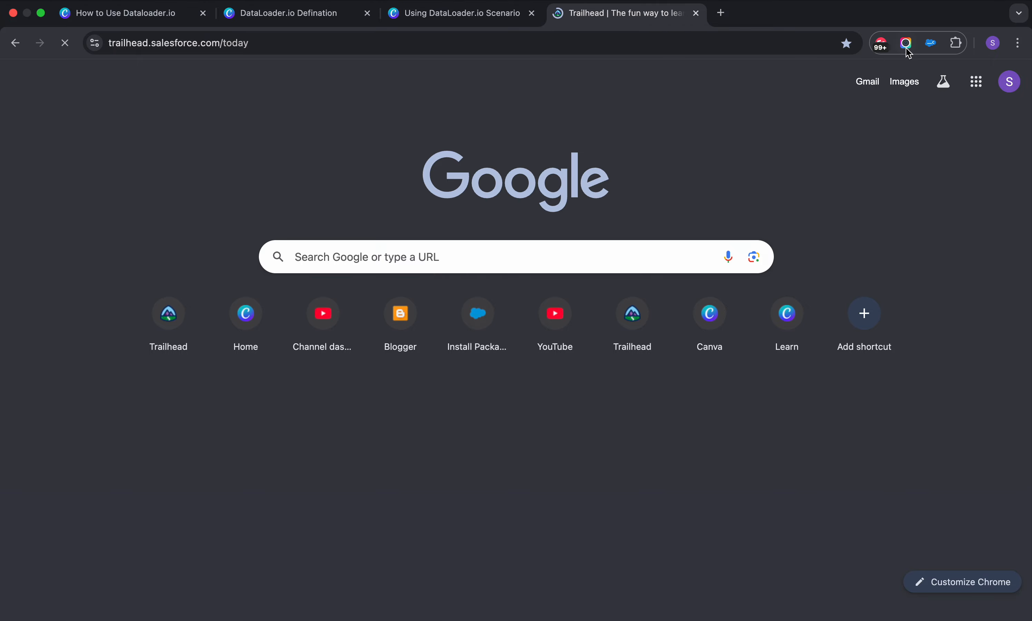
Start a Scribe process capture on the Trailhead page and close the Scribe side panel.
{"action": "left_click", "coordinate": [907, 47]}
{"action": "left_click", "coordinate": [884, 46]}
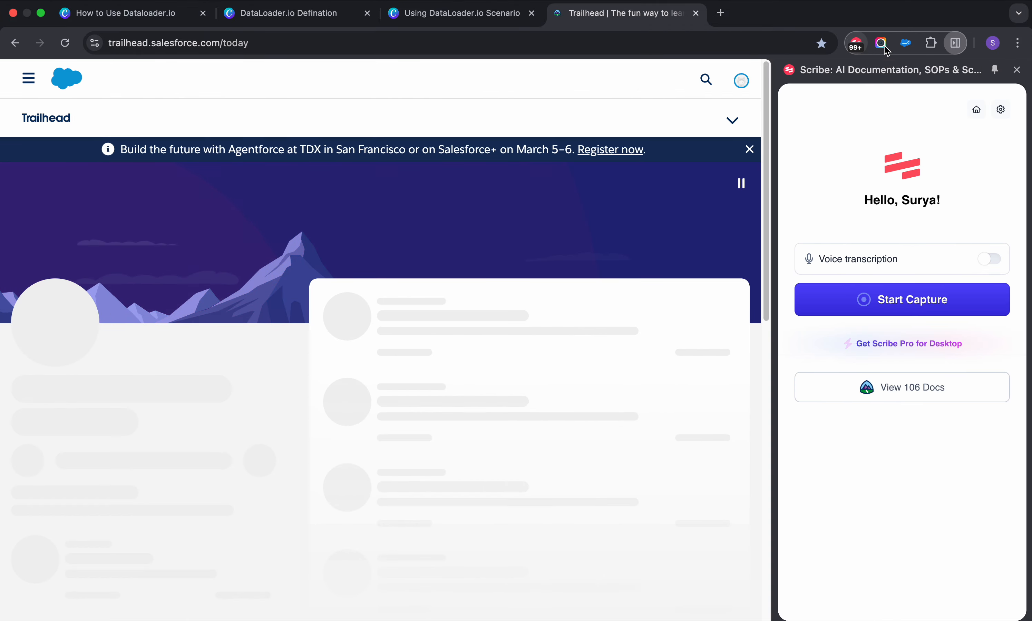
{"action": "left_click", "coordinate": [912, 308]}
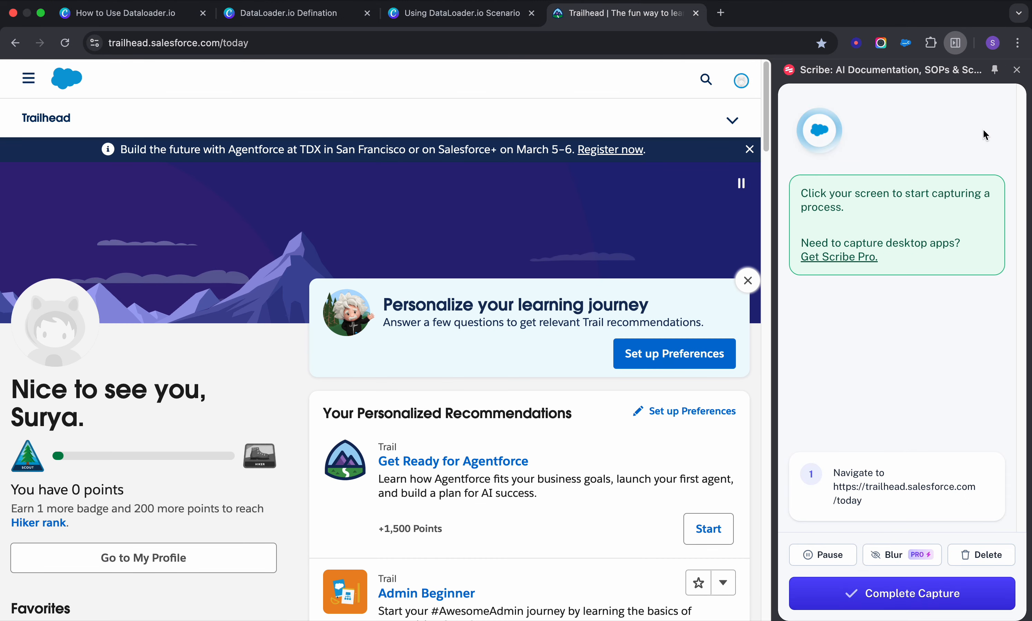
{"action": "left_click", "coordinate": [1017, 70]}
Launch the Developer Edition org from Trailhead's Hands-On Orgs and dismiss the My Service Journey popup.
{"action": "left_click", "coordinate": [981, 89]}
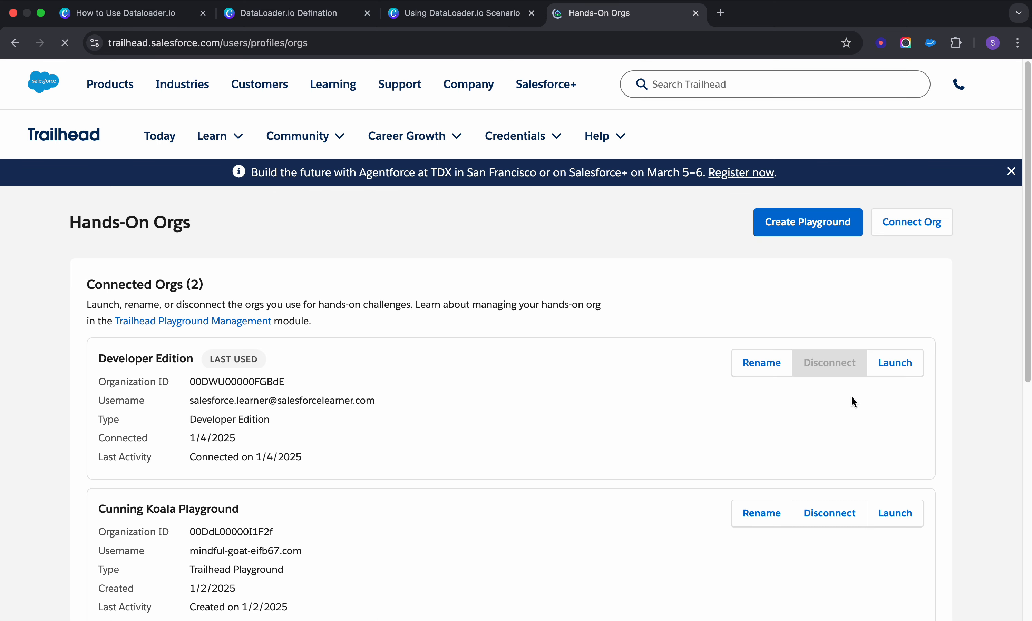
{"action": "left_click", "coordinate": [896, 372]}
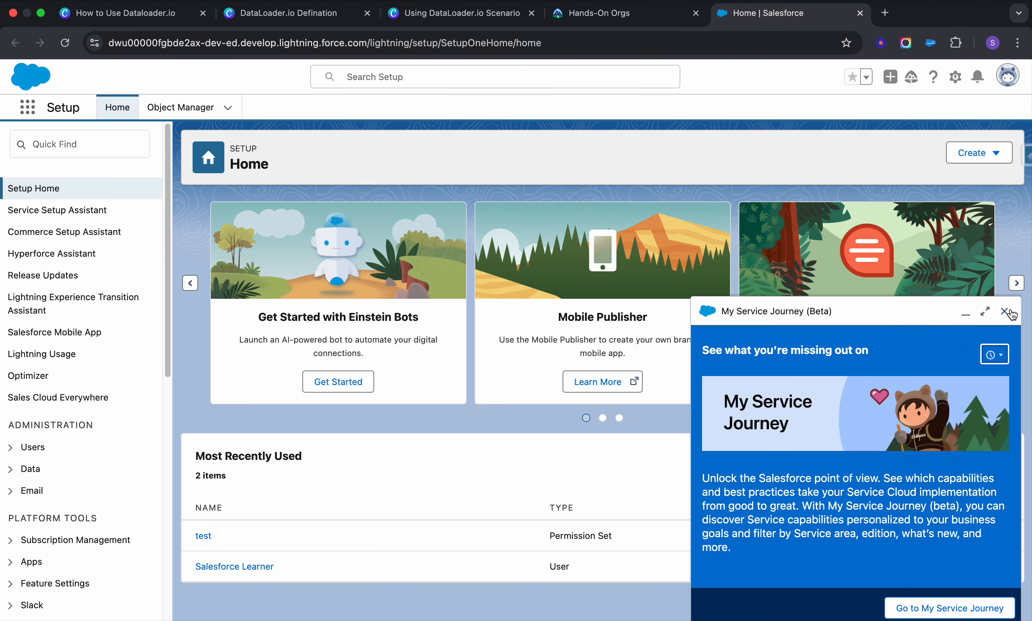
{"action": "left_click", "coordinate": [1006, 312]}
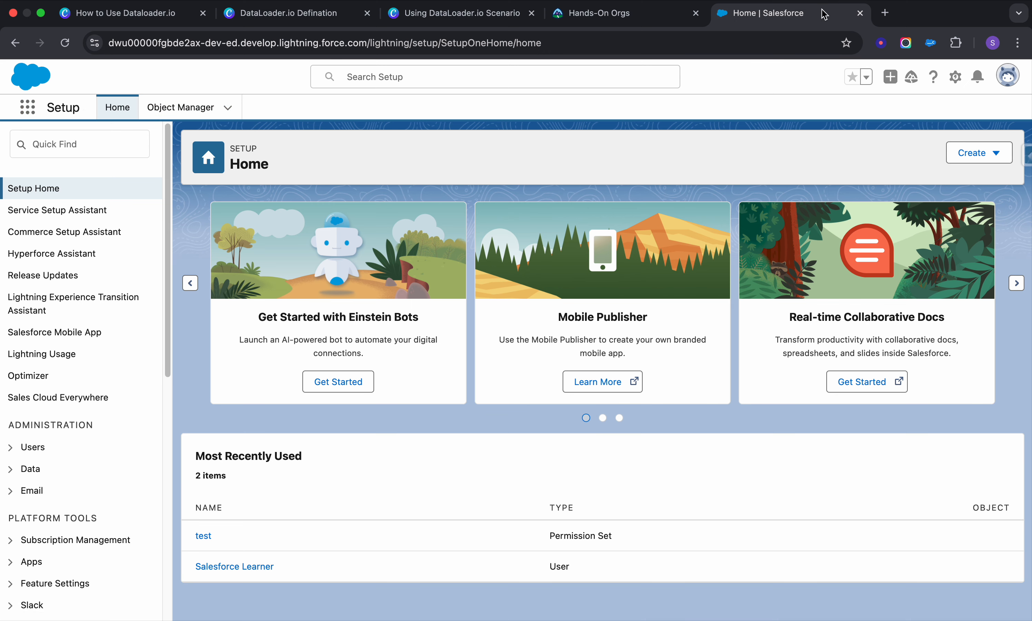
Search the web in a new browser tab for "salesforce dataloader.io" and open the dataloader.io site.
{"action": "left_click", "coordinate": [885, 14]}
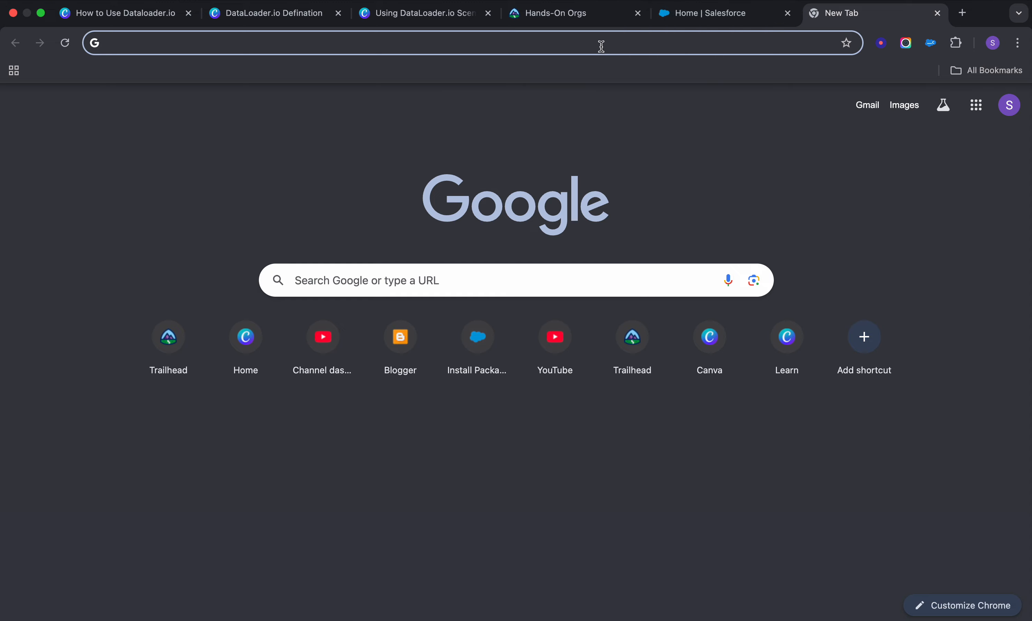
{"action": "left_click", "coordinate": [587, 45]}
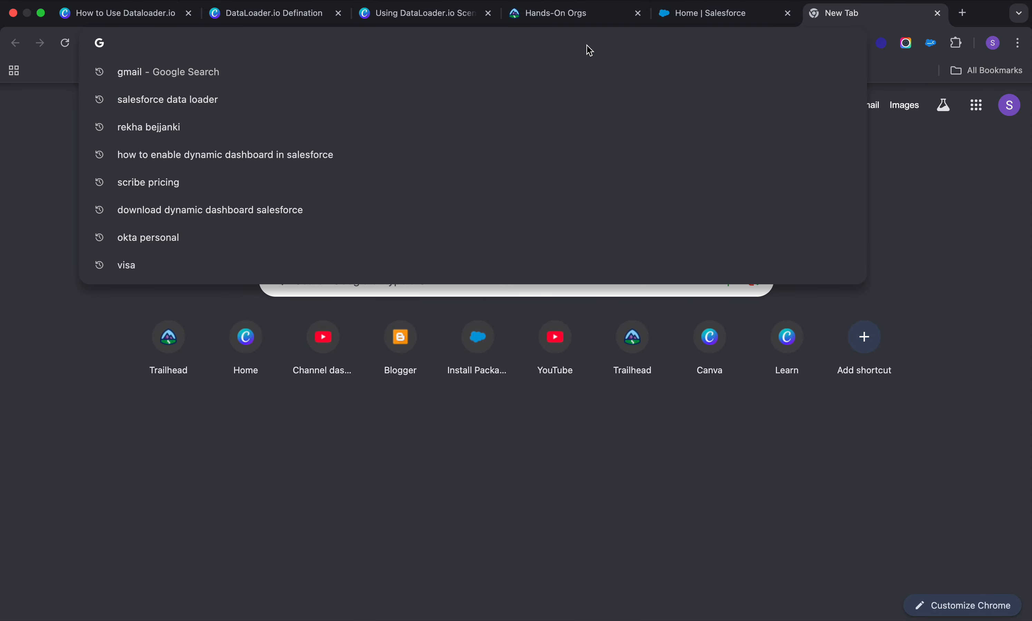
{"action": "type", "text": "sa"}
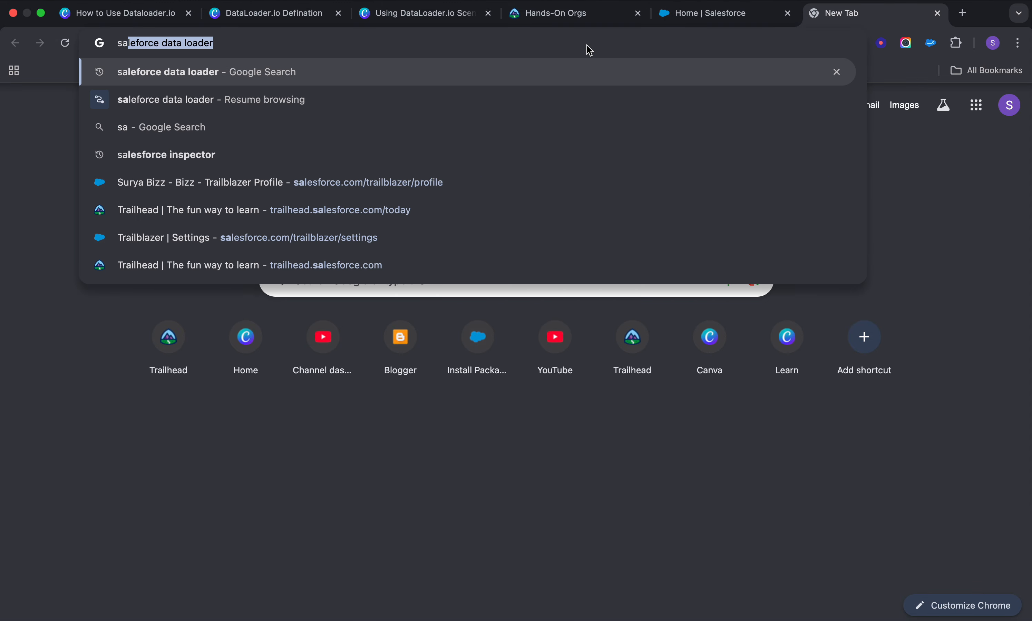
{"action": "type", "text": "le"}
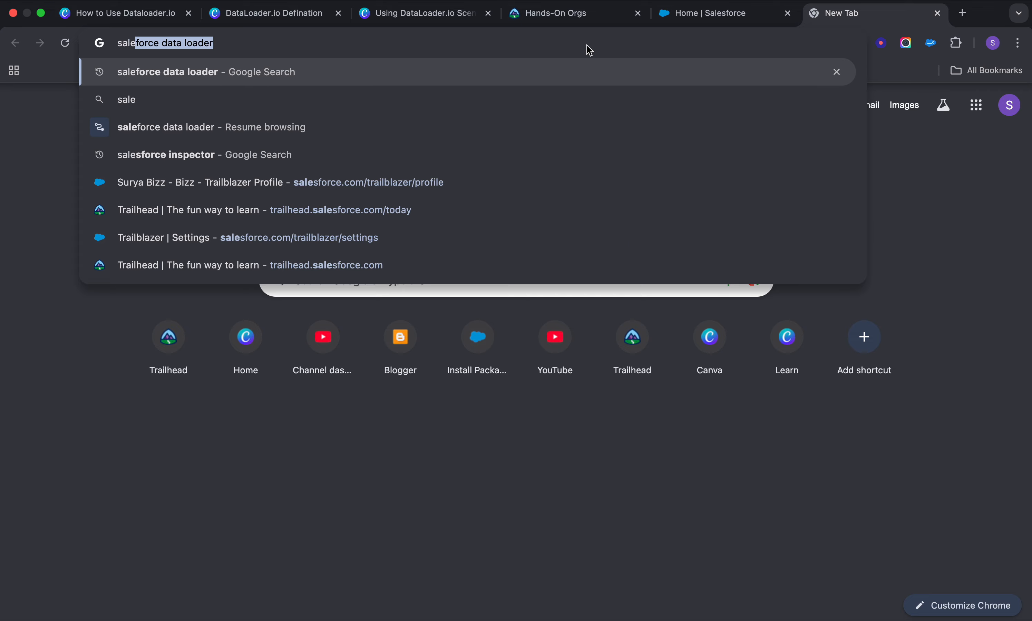
{"action": "type", "text": "sd"}
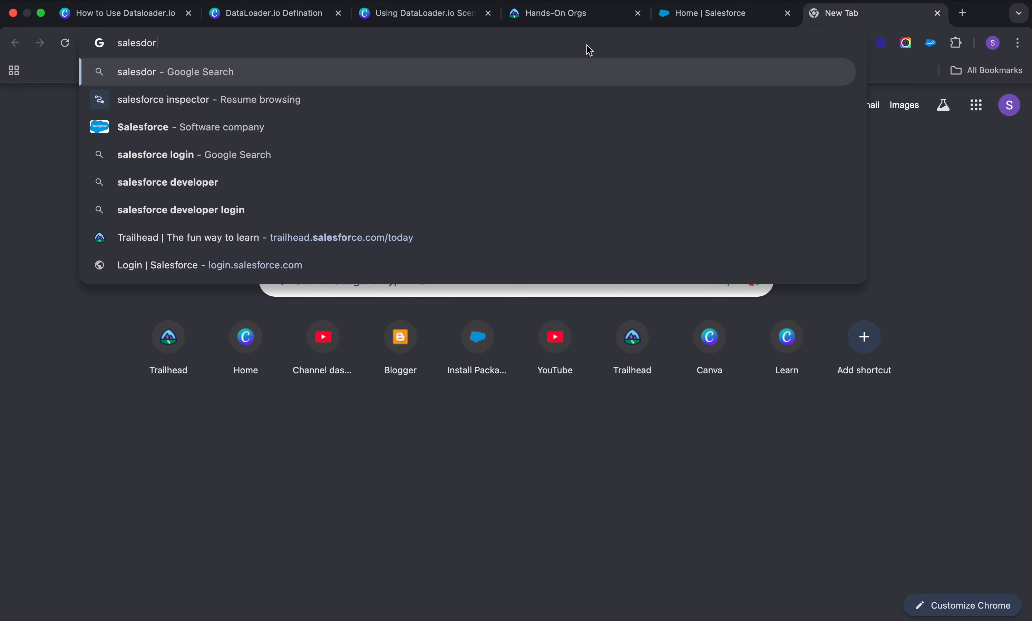
{"action": "key", "text": "BackSpace"}
{"action": "type", "text": "force"}
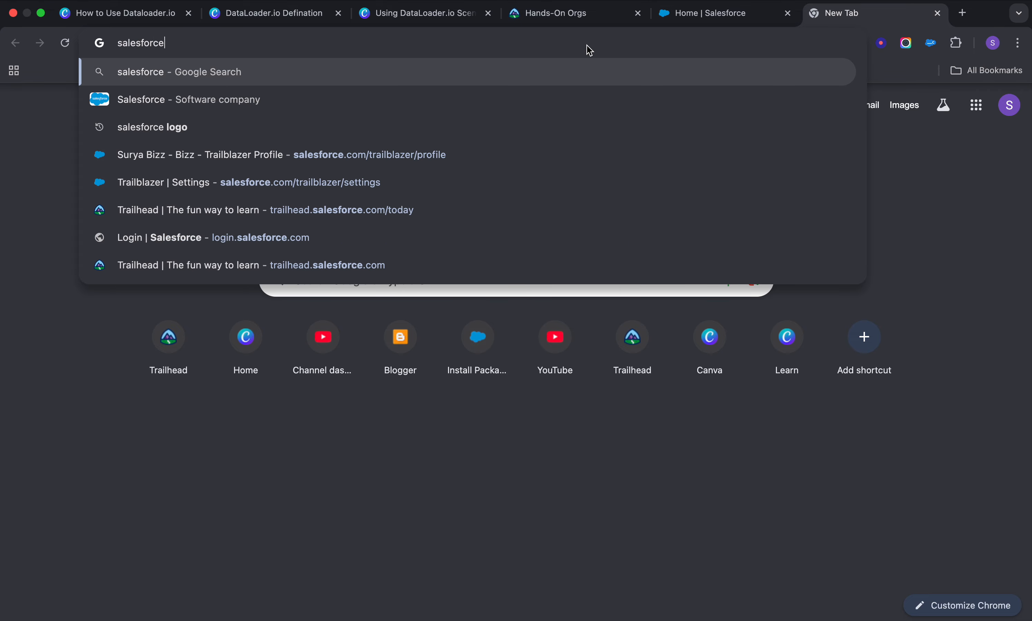
{"action": "type", "text": " datalo"}
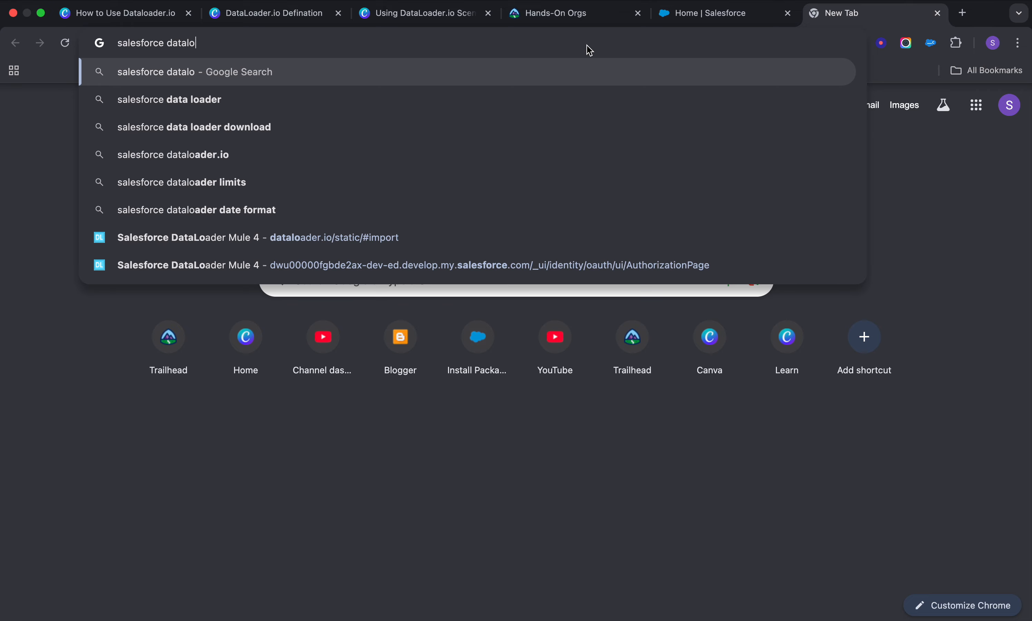
{"action": "type", "text": "ader.io"}
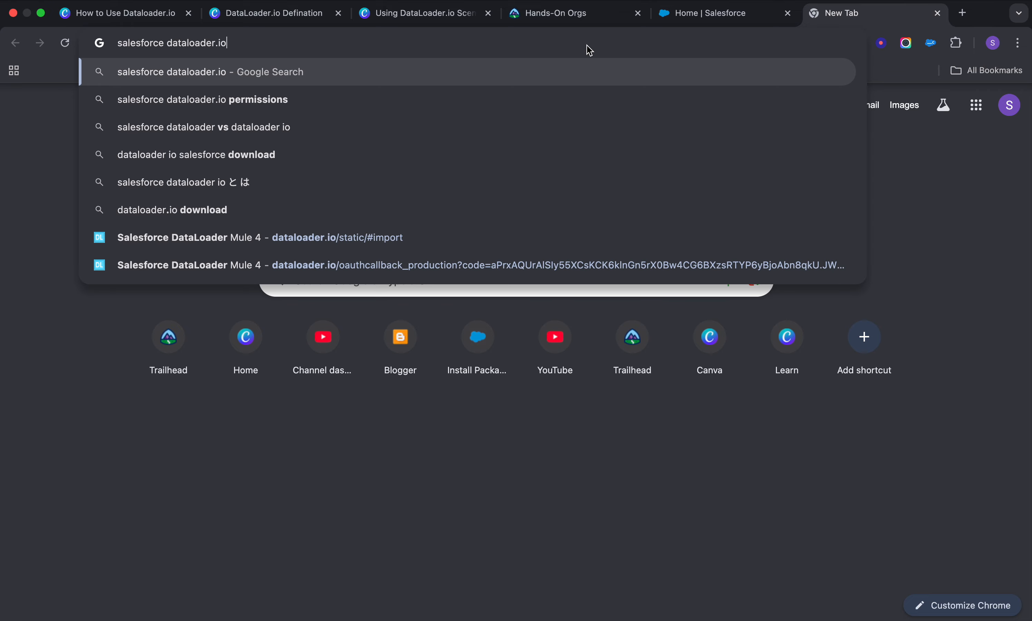
{"action": "key", "text": "Return"}
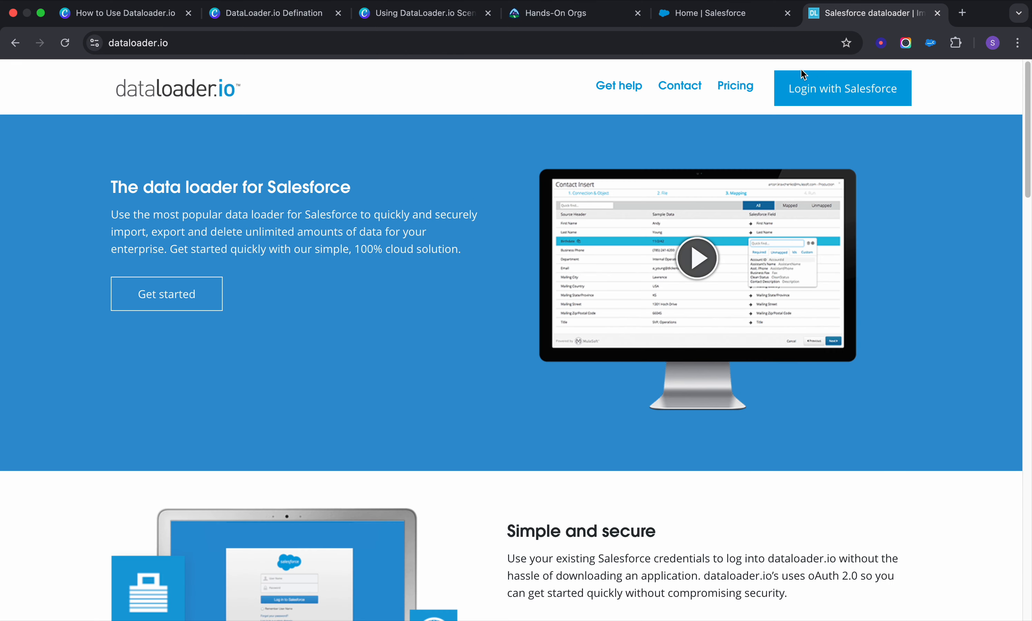
Log in to dataloader.io with Salesforce, using the Production environment and the prefilled account credentials.
{"action": "left_click", "coordinate": [828, 89]}
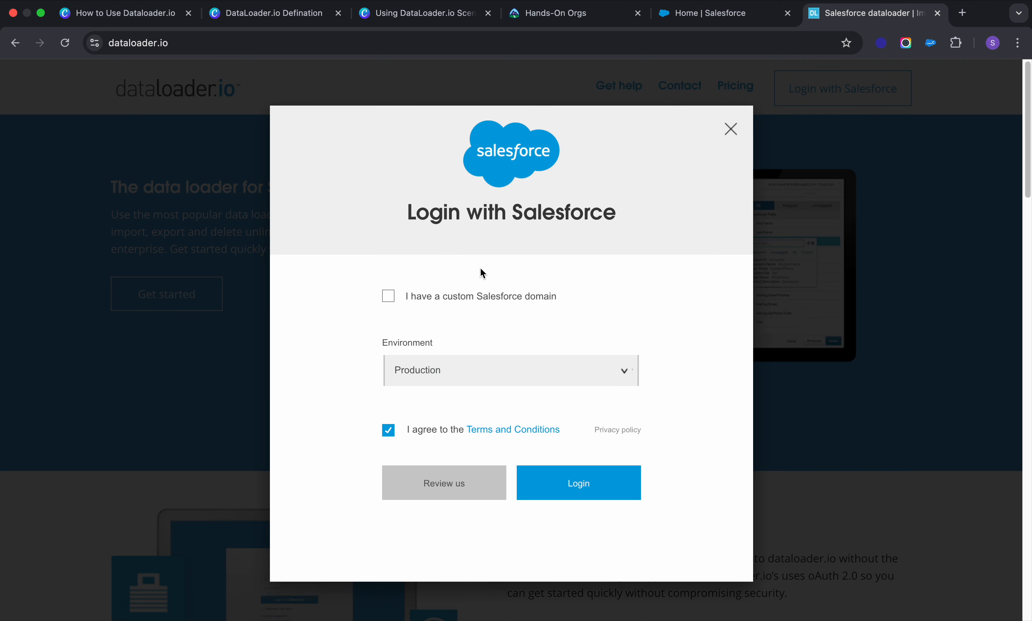
{"action": "left_click", "coordinate": [605, 496]}
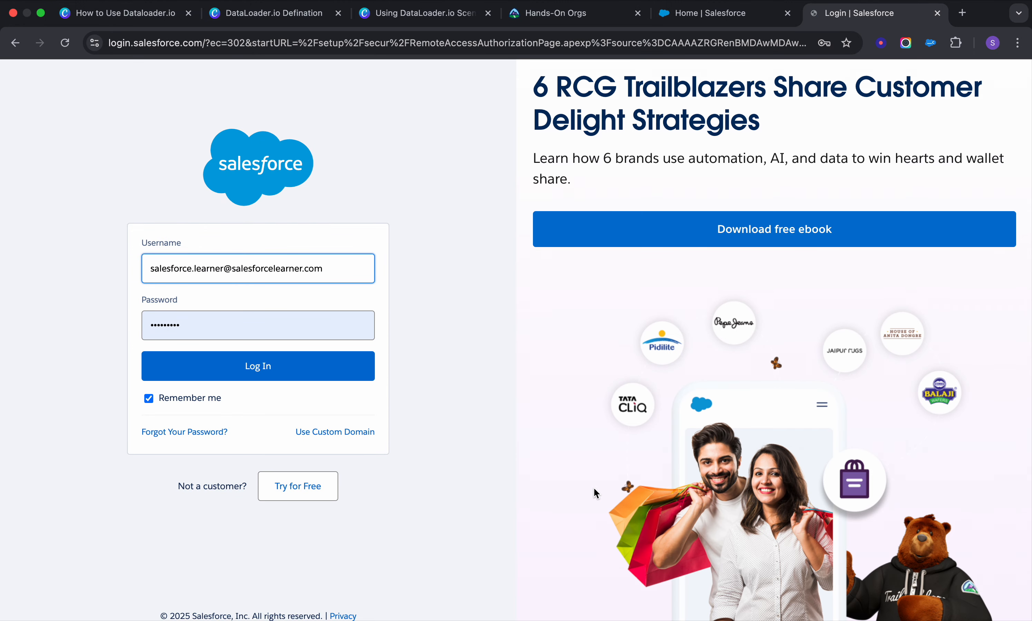
{"action": "left_click", "coordinate": [284, 377]}
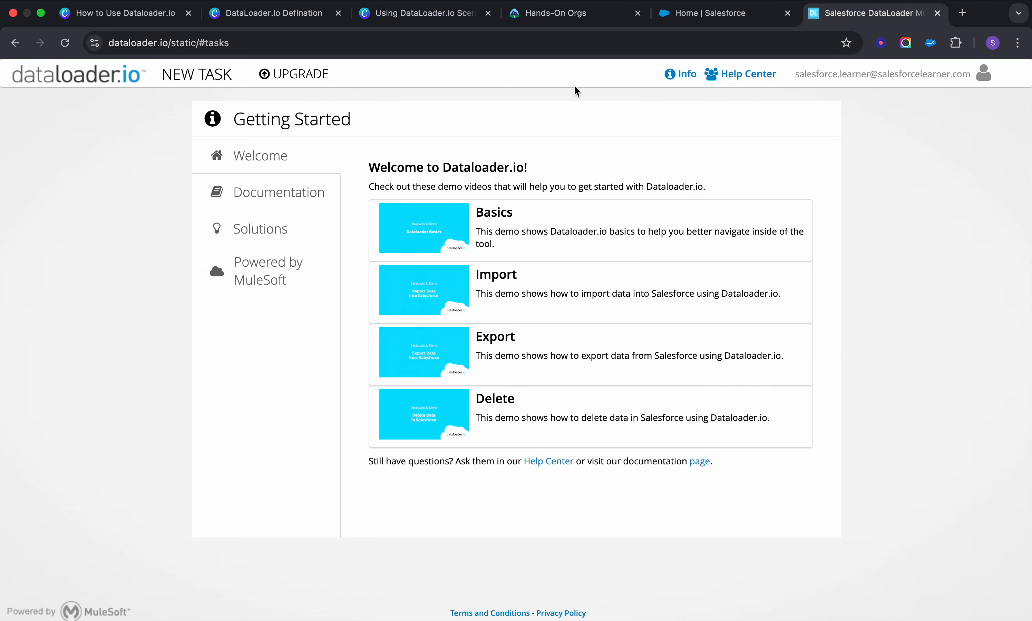
Return to the Salesforce org, find the Leads list through the App Launcher, and open the Salesforce Learner company's lead at its end.
{"action": "left_click", "coordinate": [723, 13]}
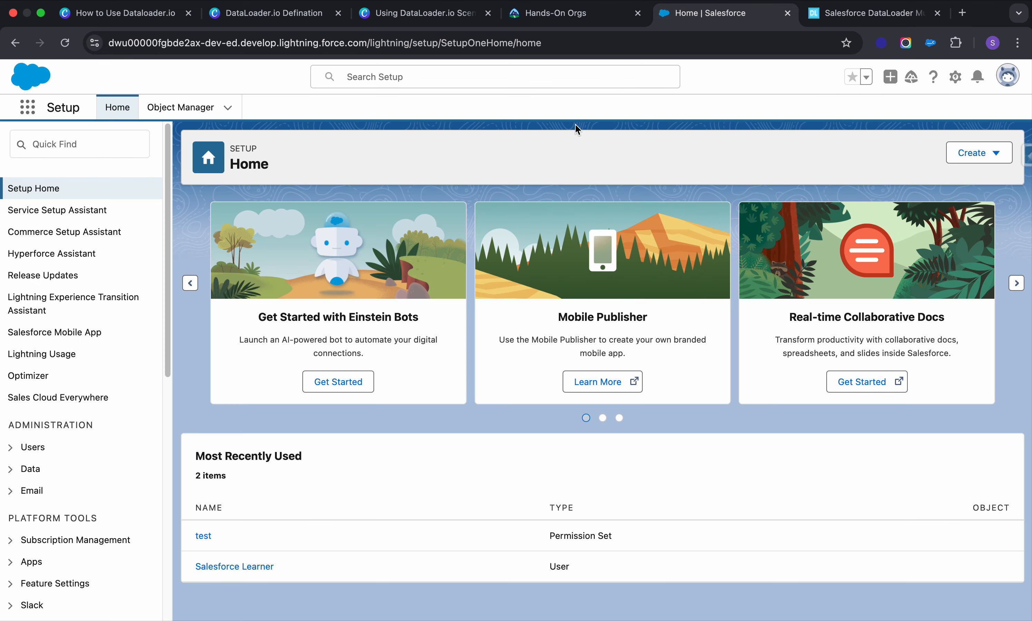
{"action": "left_click", "coordinate": [20, 108]}
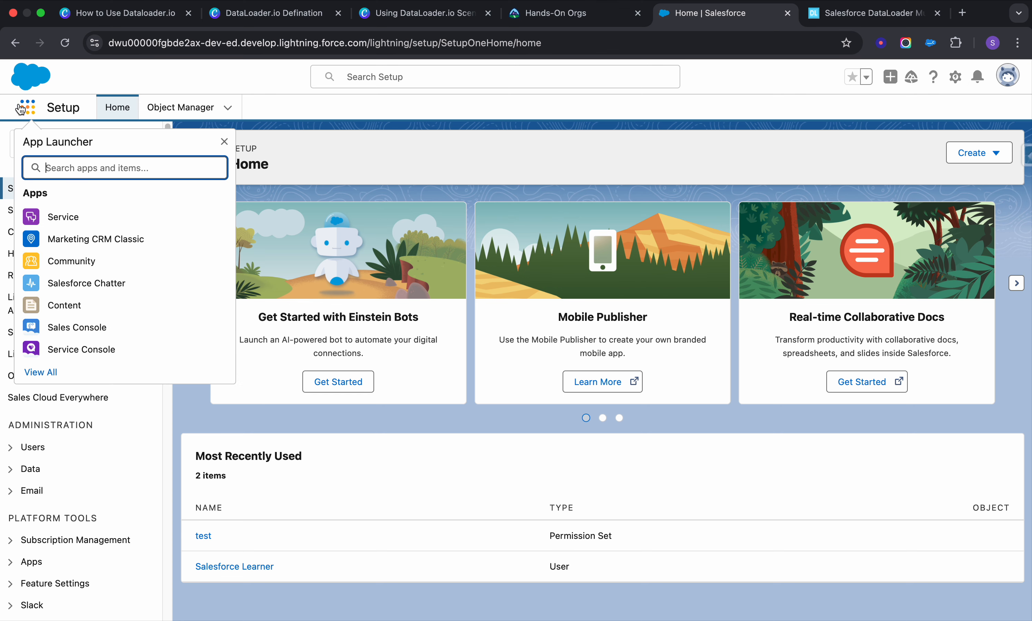
{"action": "type", "text": "leads"}
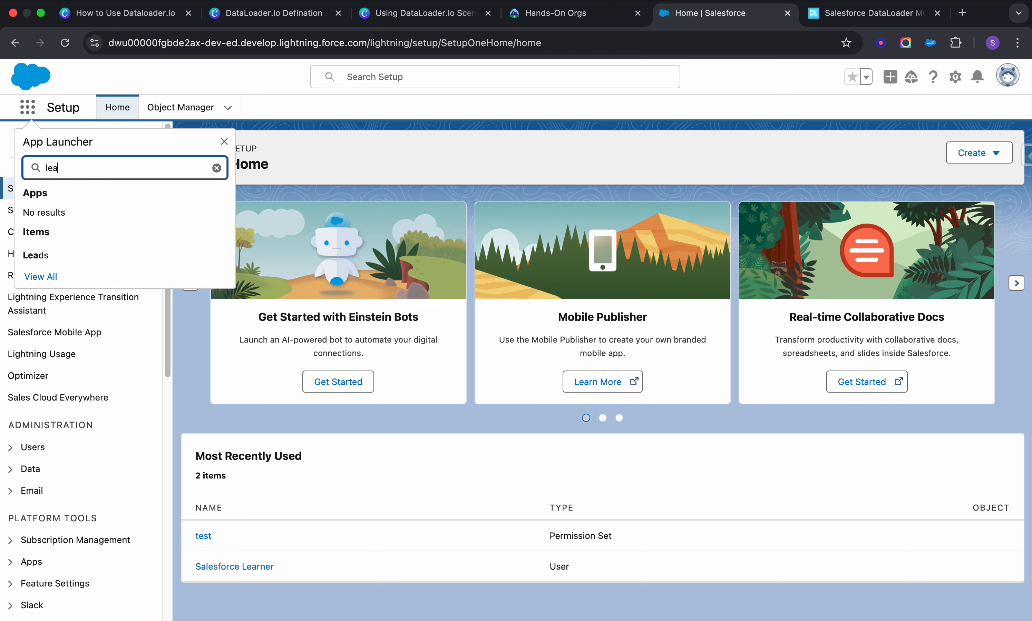
{"action": "left_click", "coordinate": [58, 249]}
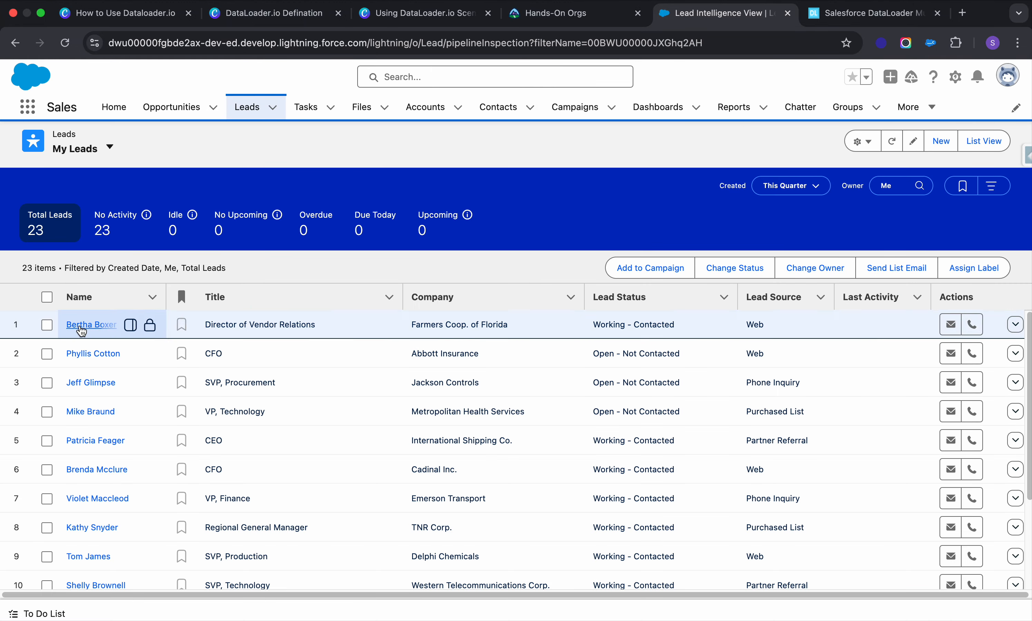
{"action": "scroll", "coordinate": [81, 332], "scroll_direction": "down", "scroll_amount": 10}
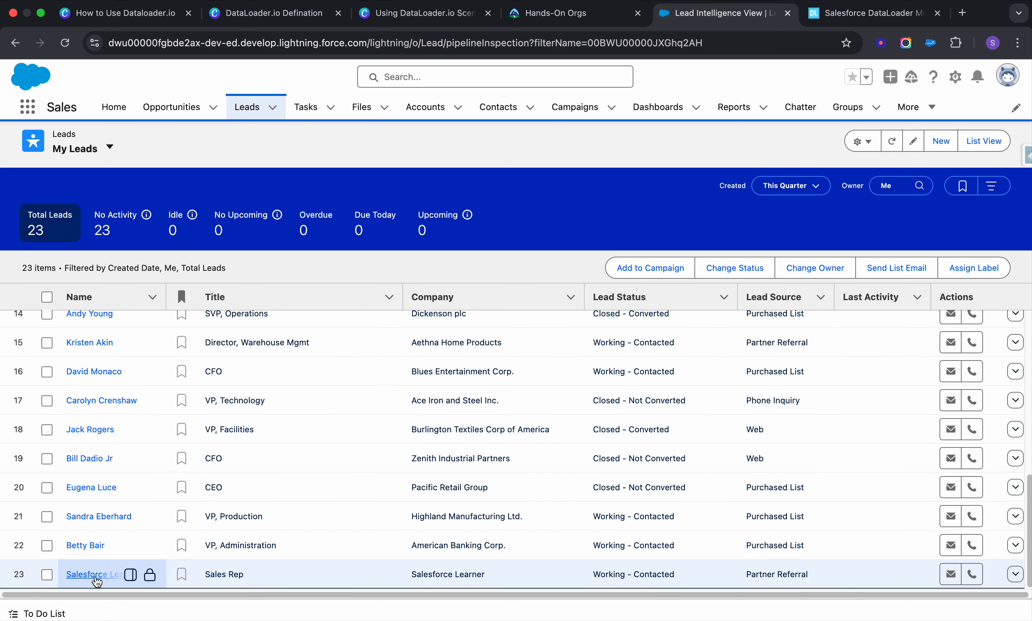
{"action": "left_click", "coordinate": [93, 574]}
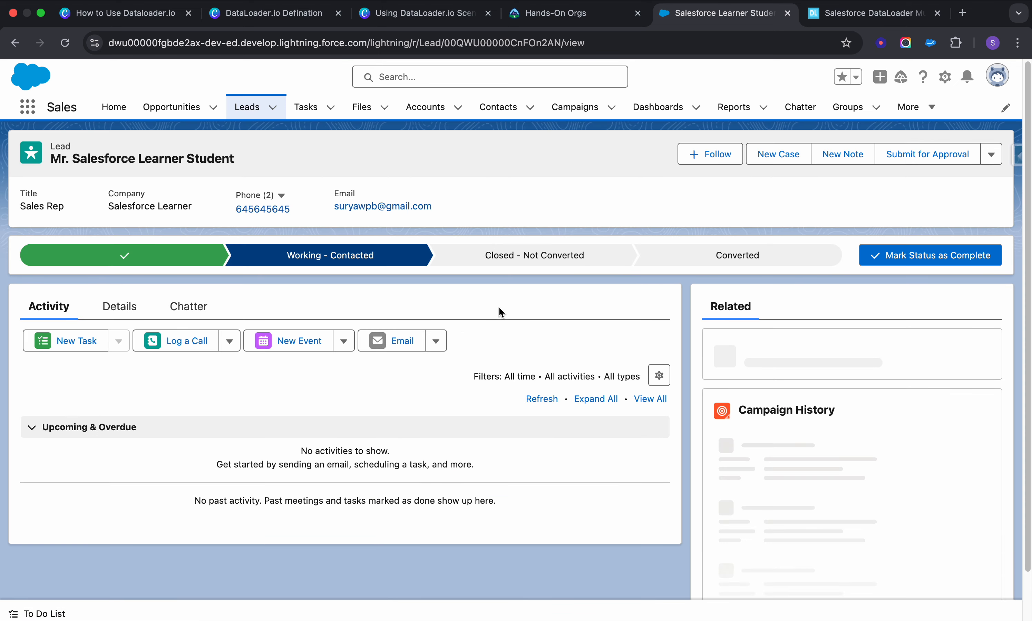
Show all data for the lead with Salesforce Inspector Reloaded and examine its field API names and values.
{"action": "left_click", "coordinate": [1024, 158]}
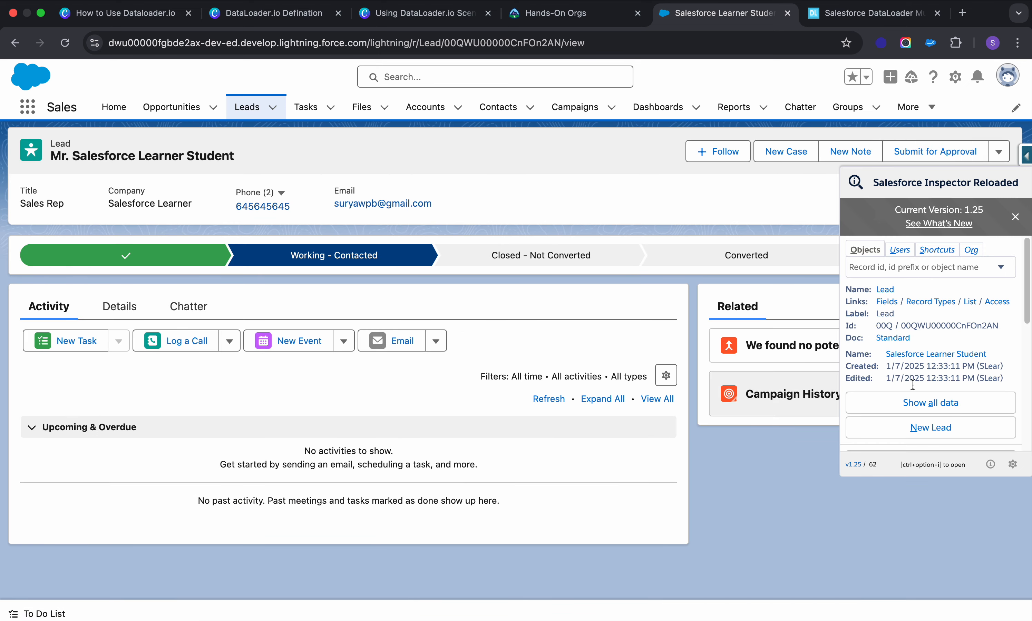
{"action": "left_click", "coordinate": [914, 402]}
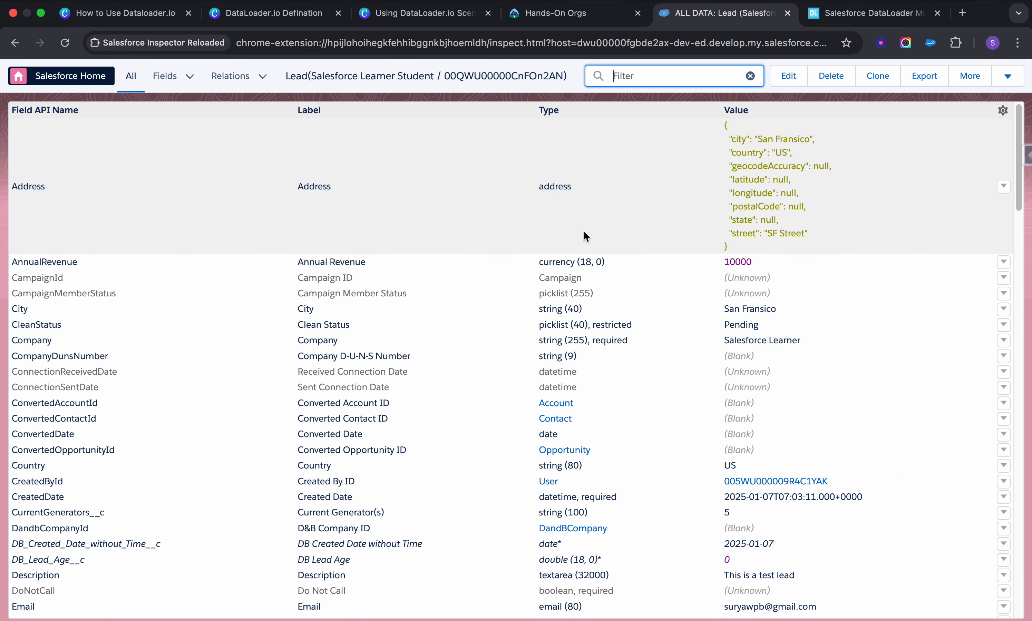
{"action": "scroll", "coordinate": [583, 239], "scroll_direction": "down", "scroll_amount": 5}
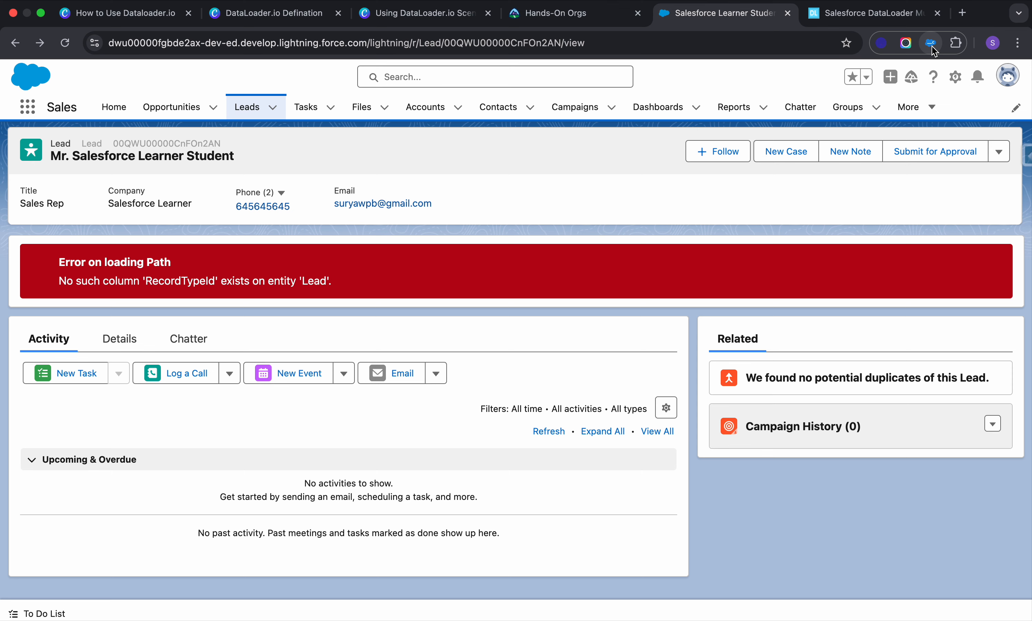
Look through the lead's Details fields and reload the record page.
{"action": "left_click", "coordinate": [119, 338]}
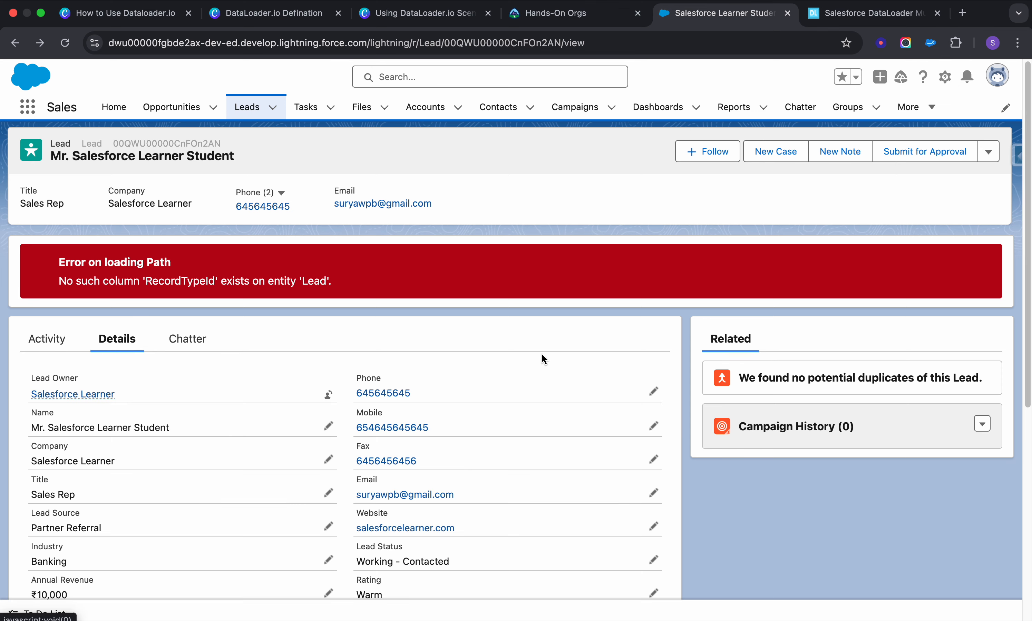
{"action": "scroll", "coordinate": [544, 359], "scroll_direction": "down", "scroll_amount": 3}
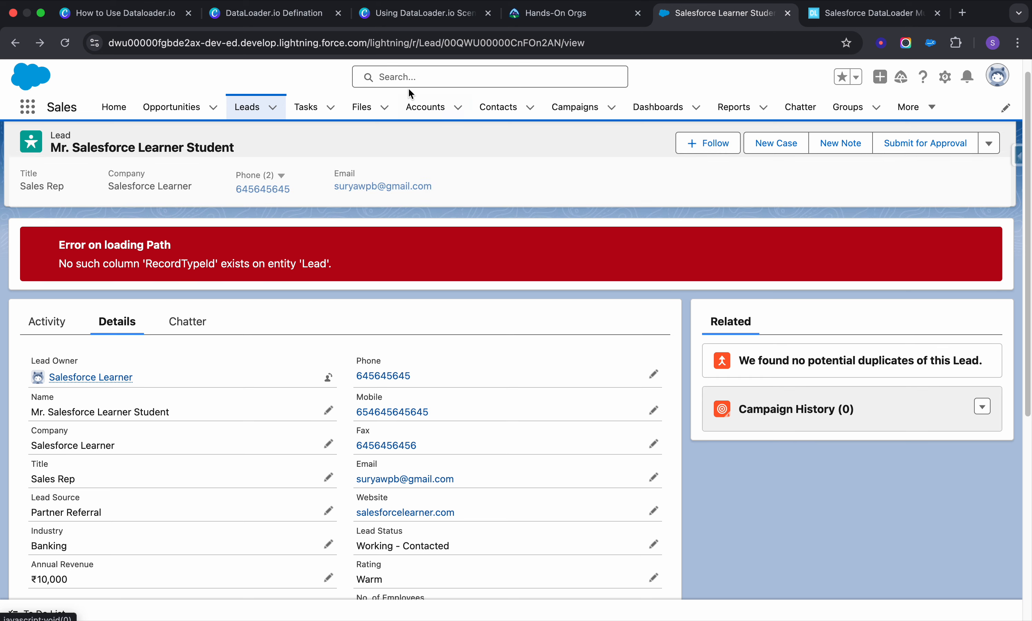
{"action": "left_click", "coordinate": [58, 43]}
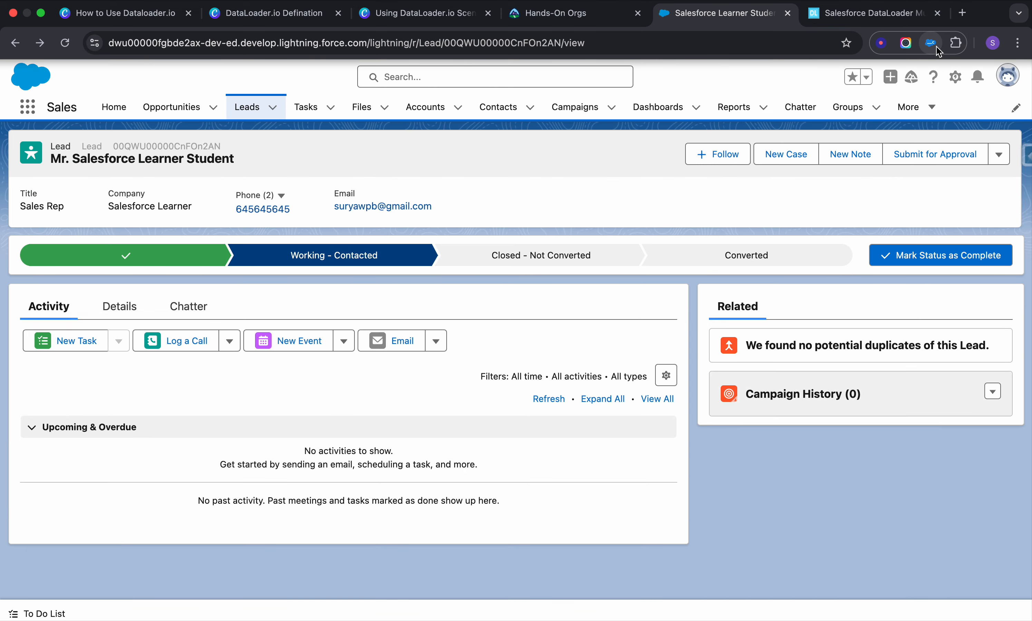
View the GitHub page of the salesforce_show_api_name extension and close it.
{"action": "right_click", "coordinate": [930, 43]}
{"action": "left_click", "coordinate": [926, 75]}
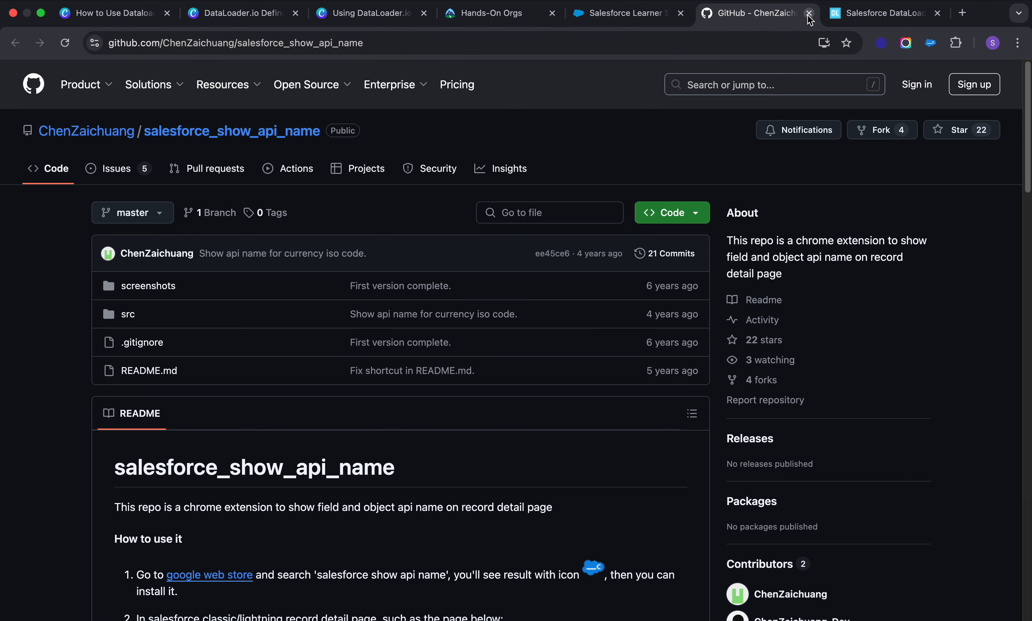
{"action": "key", "text": "super+w"}
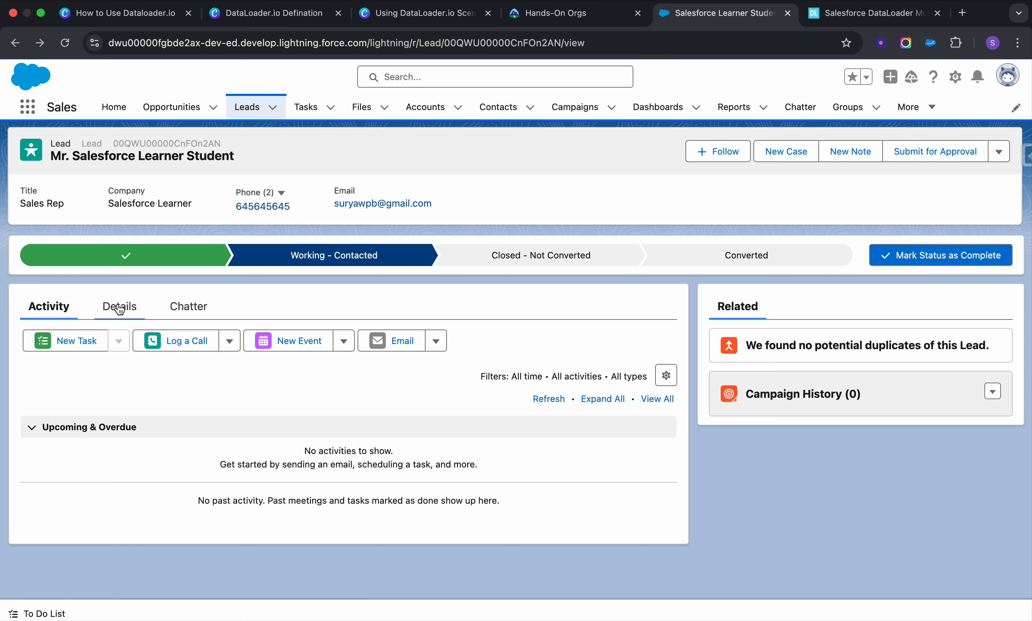
Try to show API names in the lead's Details with the extension and review the fields down to Description.
{"action": "left_click", "coordinate": [119, 306]}
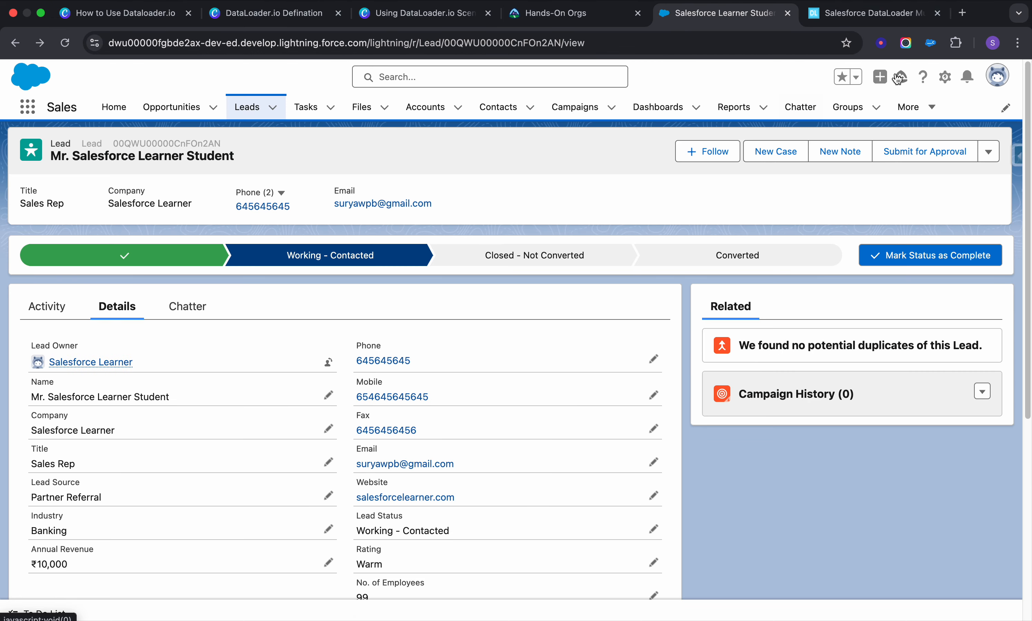
{"action": "left_click", "coordinate": [937, 44]}
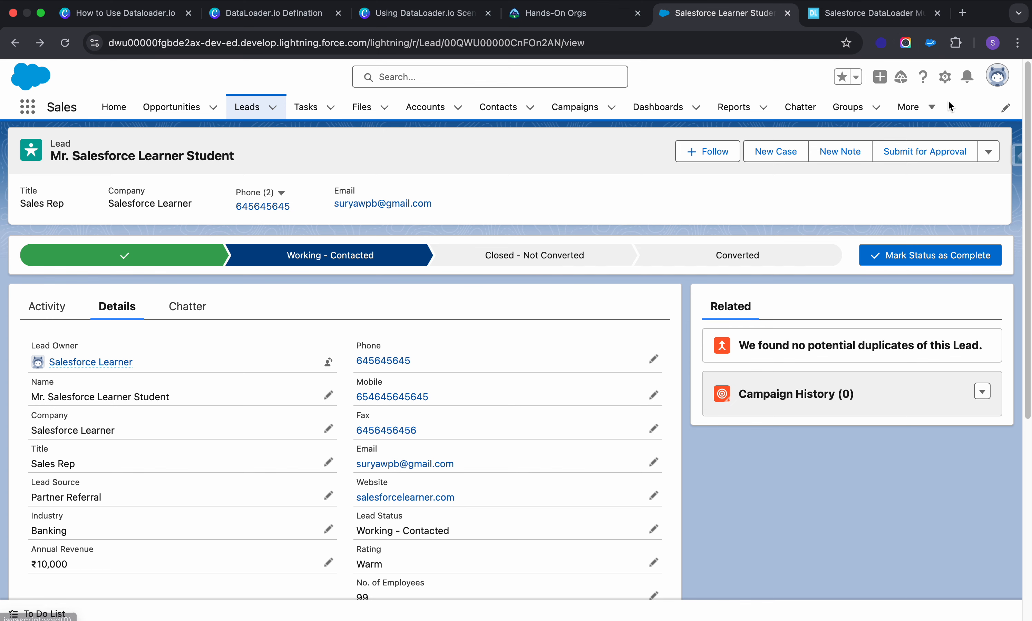
{"action": "scroll", "coordinate": [386, 395], "scroll_direction": "down", "scroll_amount": 5}
{"action": "scroll", "coordinate": [386, 395], "scroll_direction": "down", "scroll_amount": 3}
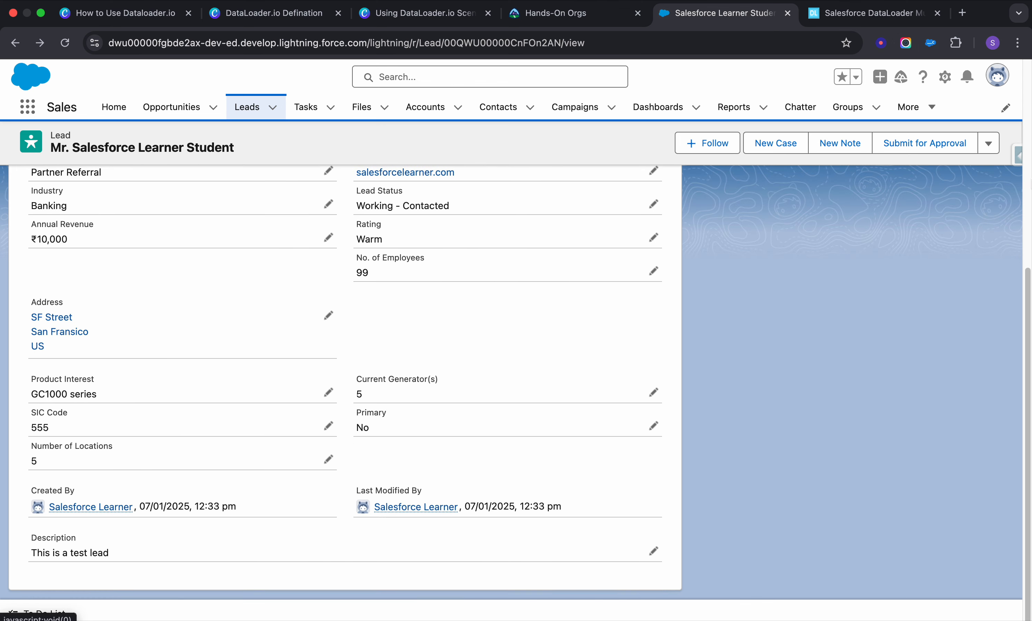
{"action": "left_click", "coordinate": [1017, 156]}
{"action": "scroll", "coordinate": [922, 359], "scroll_direction": "down", "scroll_amount": 5}
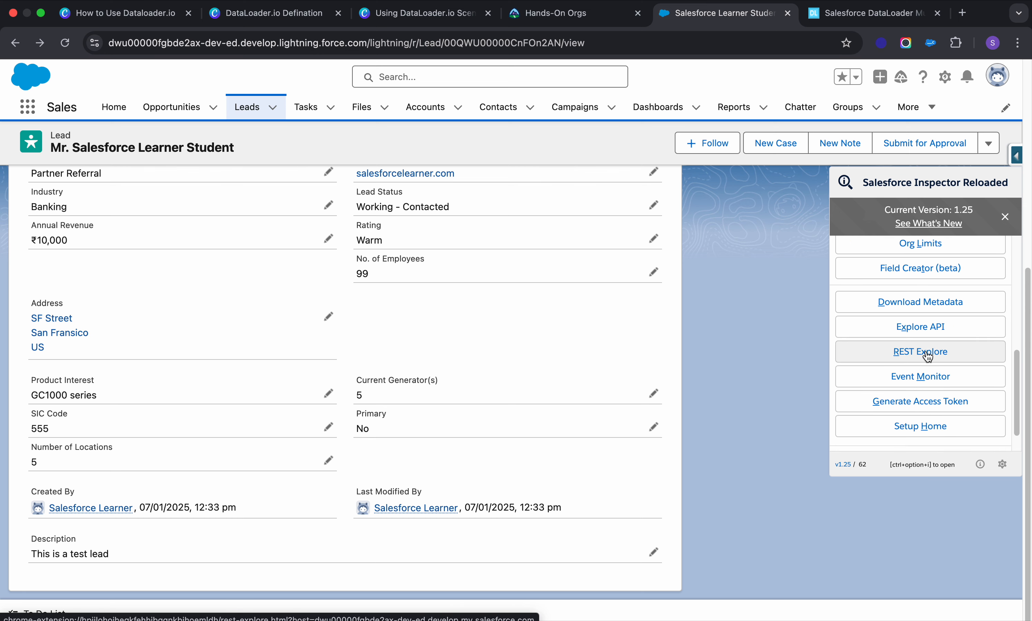
{"action": "scroll", "coordinate": [926, 360], "scroll_direction": "down", "scroll_amount": 1}
{"action": "left_click", "coordinate": [926, 295]}
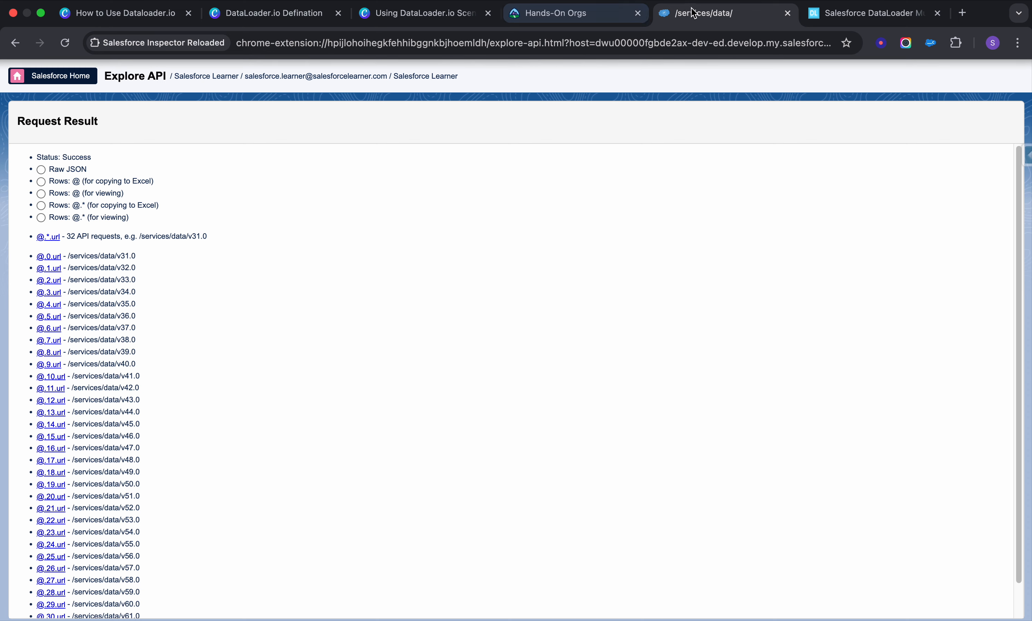
{"action": "left_click", "coordinate": [17, 45]}
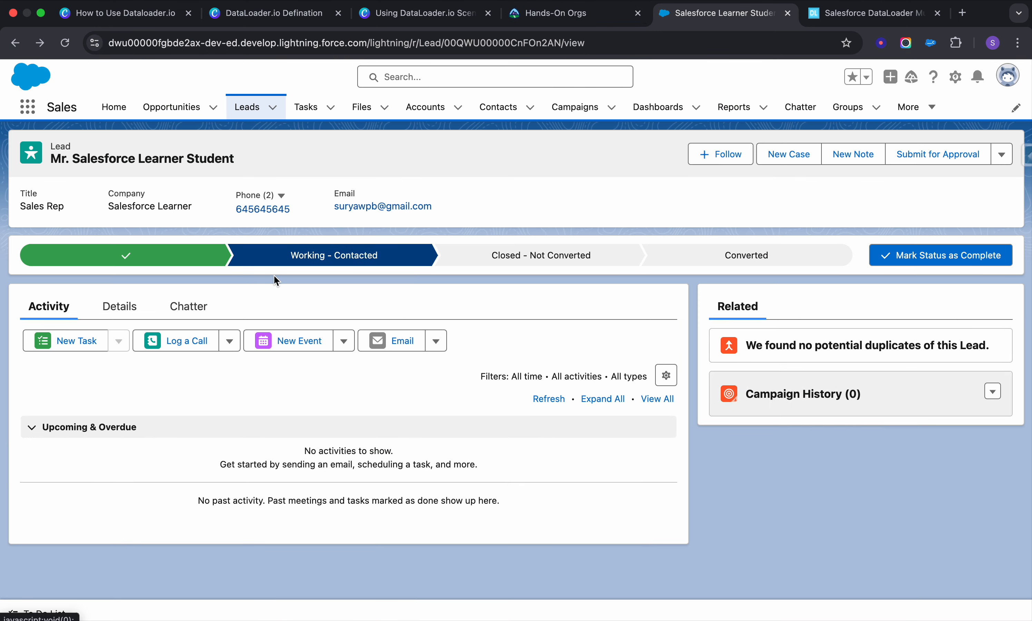
Show the field API names in the lead's Details and review them down to the Address field.
{"action": "left_click", "coordinate": [120, 307]}
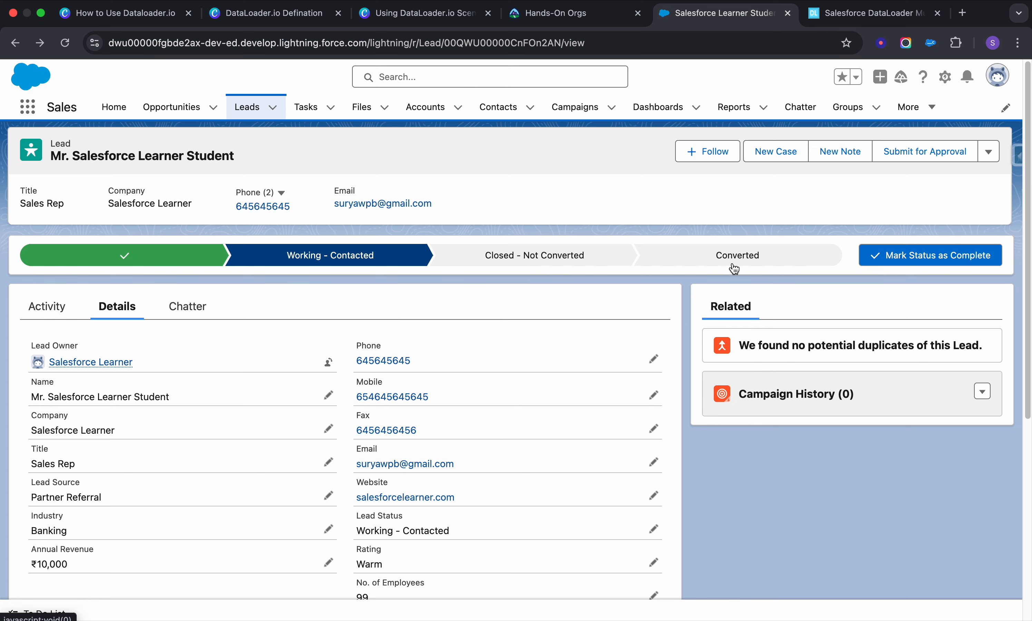
{"action": "left_click", "coordinate": [931, 46]}
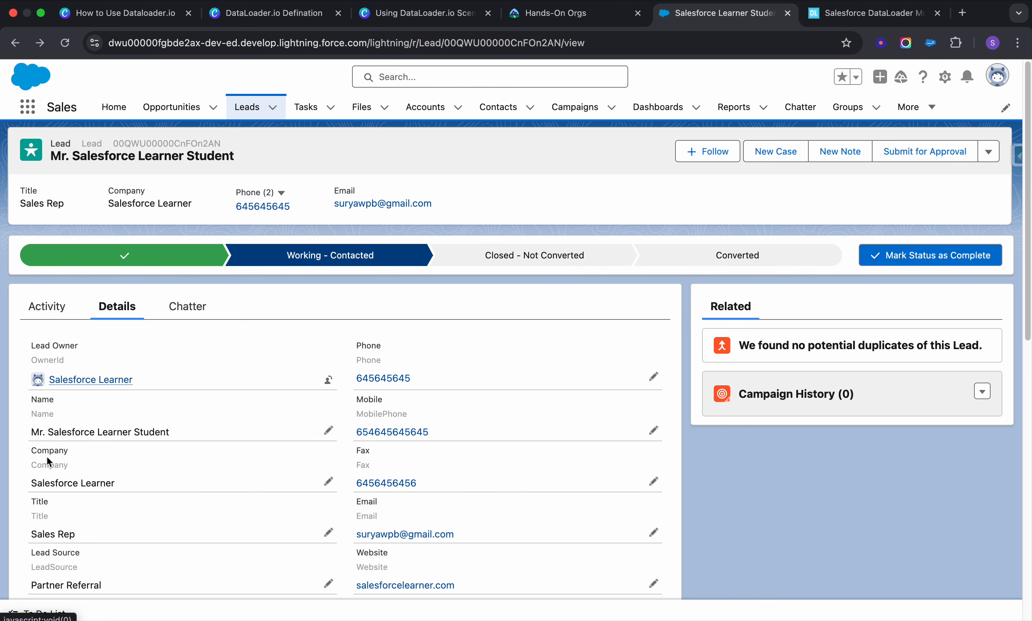
{"action": "scroll", "coordinate": [53, 465], "scroll_direction": "down", "scroll_amount": 6}
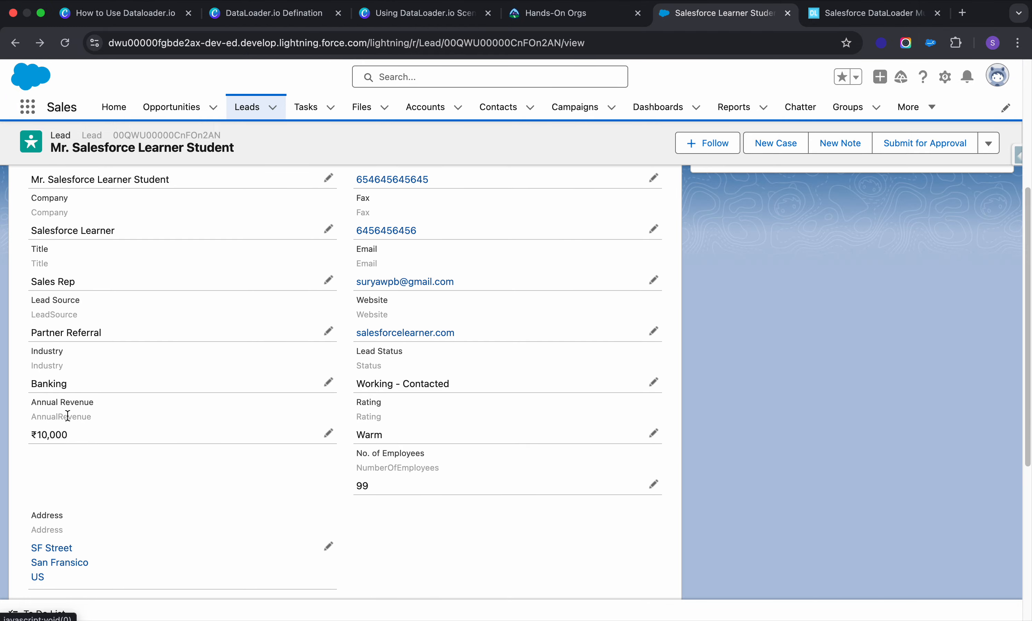
{"action": "scroll", "coordinate": [343, 283], "scroll_direction": "up", "scroll_amount": 3}
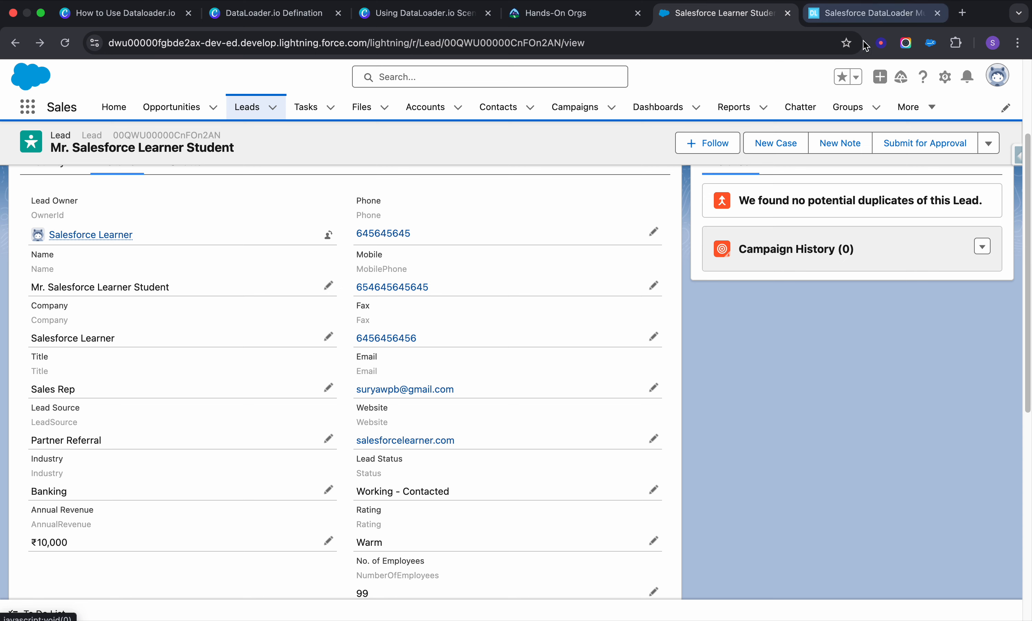
Search Google for mockdata in a new browser tab, open Mockaroo, and place its tab beside the lead record's tab.
{"action": "left_click", "coordinate": [962, 13]}
{"action": "left_click", "coordinate": [444, 47]}
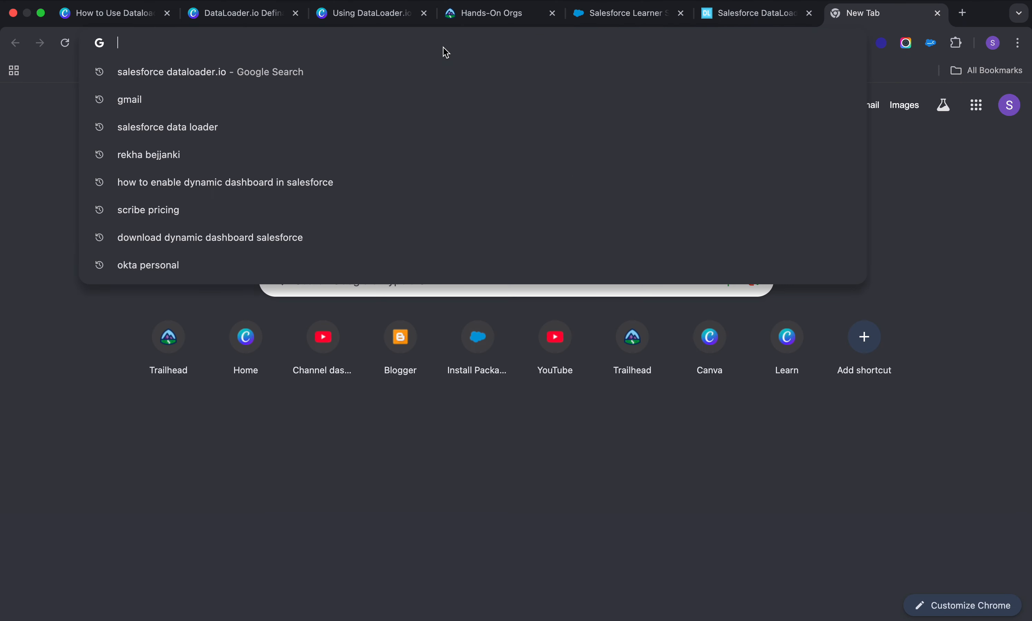
{"action": "type", "text": "mo"}
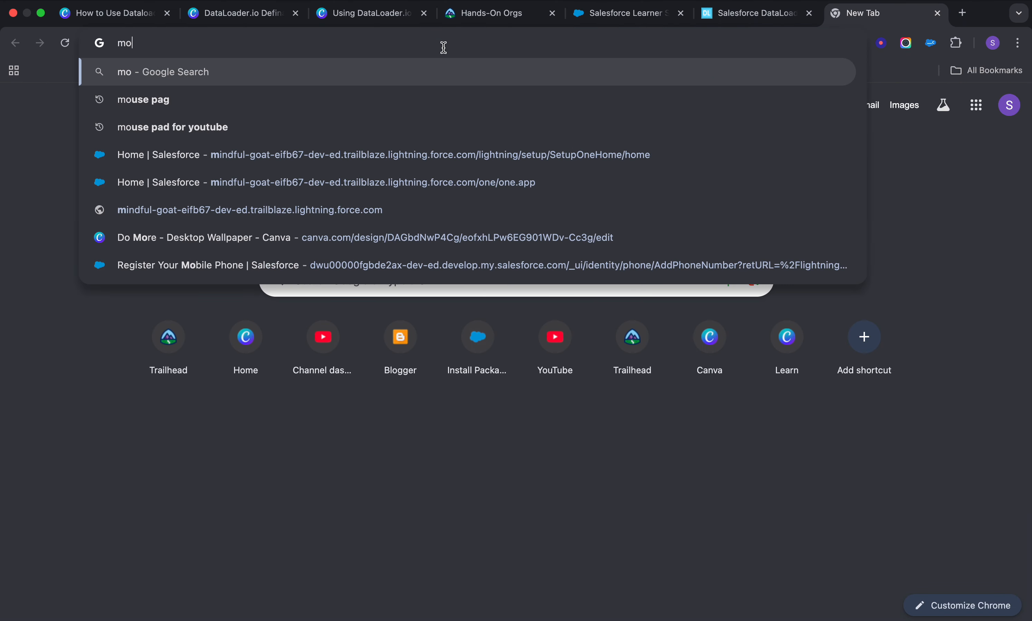
{"action": "type", "text": "ckdatat"}
{"action": "key", "text": "Return"}
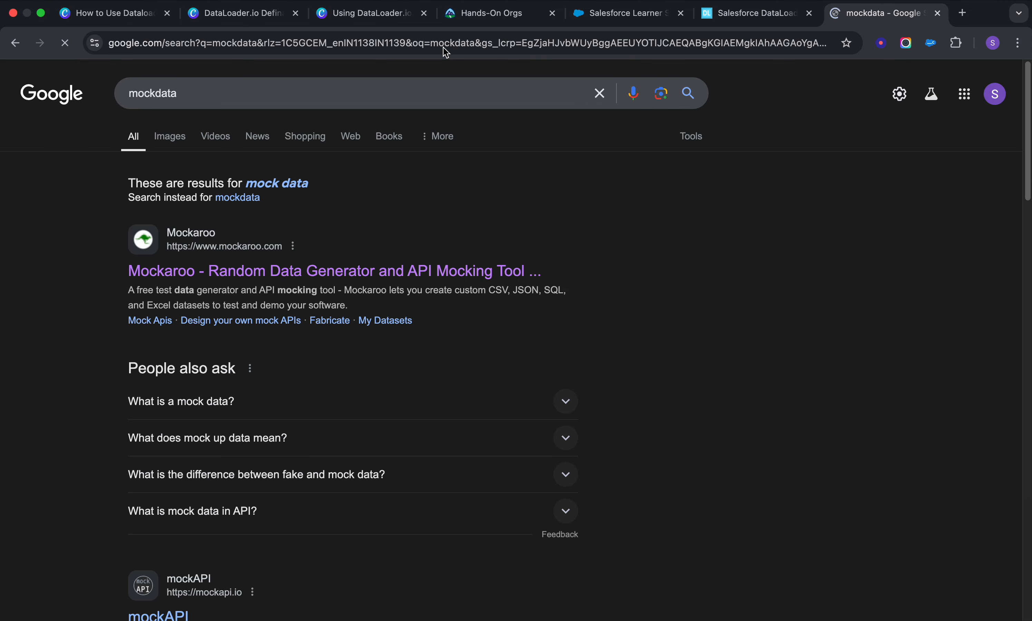
{"action": "left_click", "coordinate": [288, 276]}
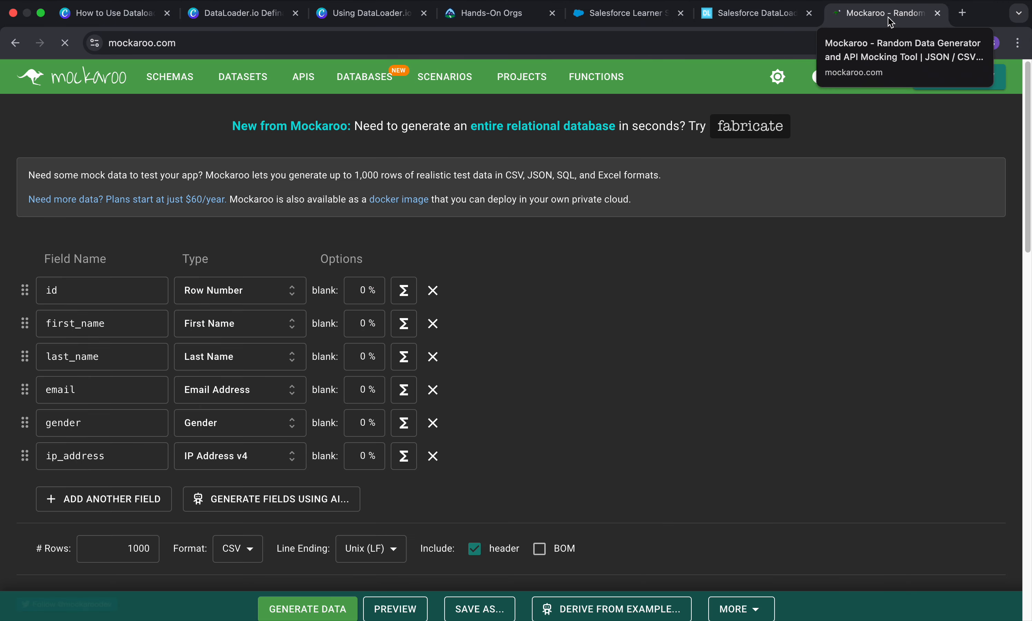
{"action": "left_click_drag", "start_coordinate": [891, 22], "coordinate": [650, 17]}
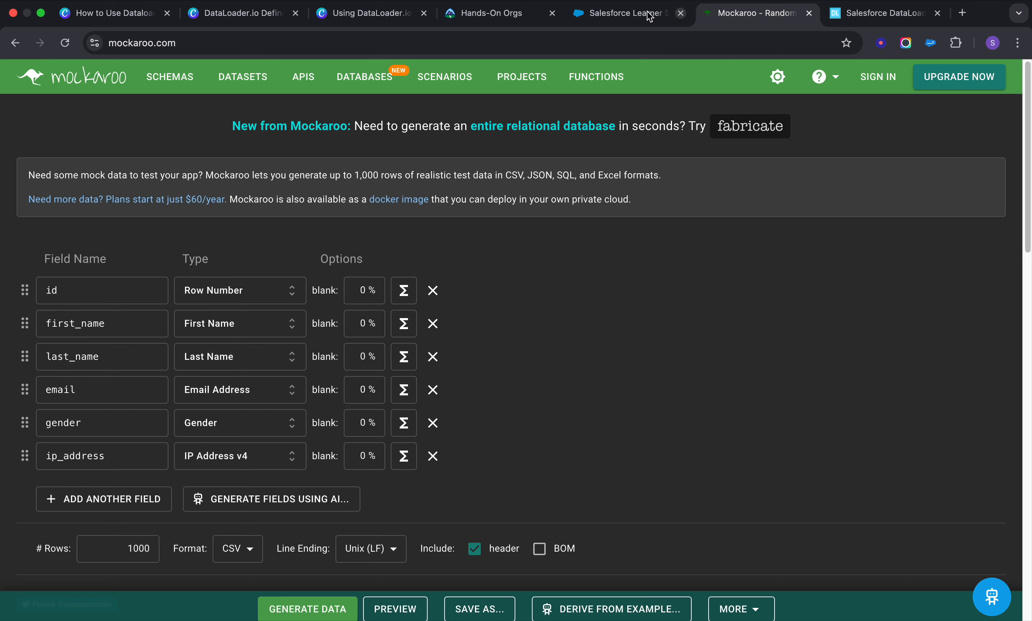
Switch to the Salesforce lead record, open its Name for editing, and examine the Salutation and name parts.
{"action": "left_click", "coordinate": [618, 16]}
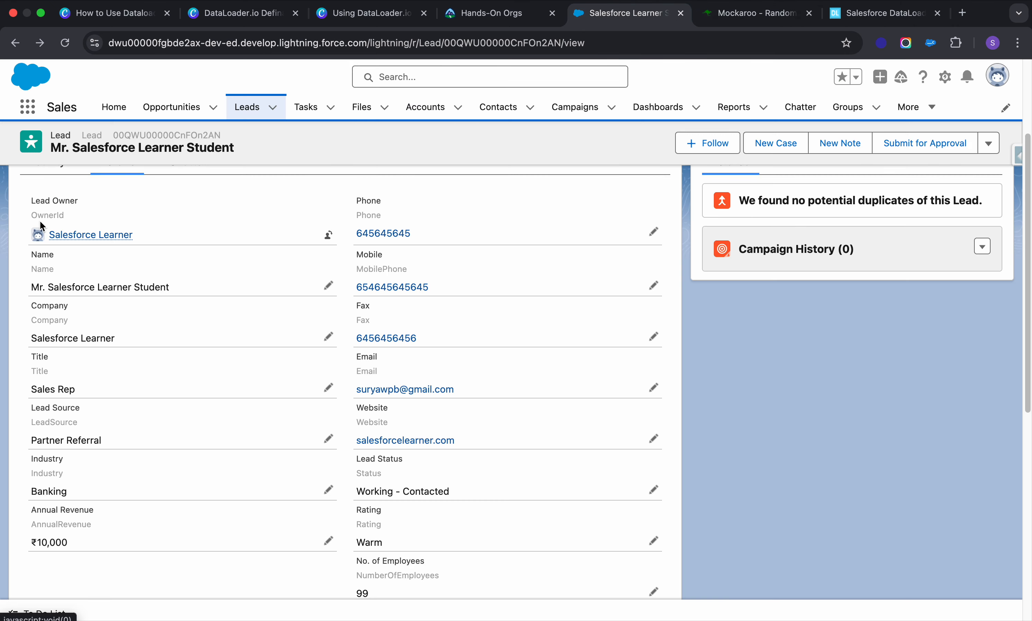
{"action": "double_click", "coordinate": [50, 274]}
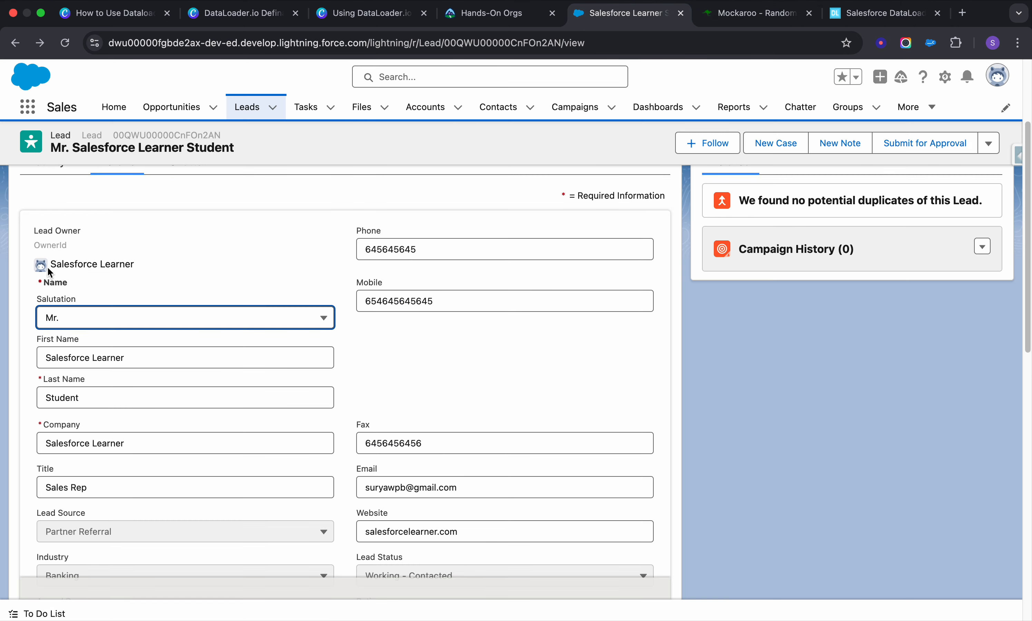
{"action": "left_click", "coordinate": [104, 278]}
{"action": "double_click", "coordinate": [62, 299]}
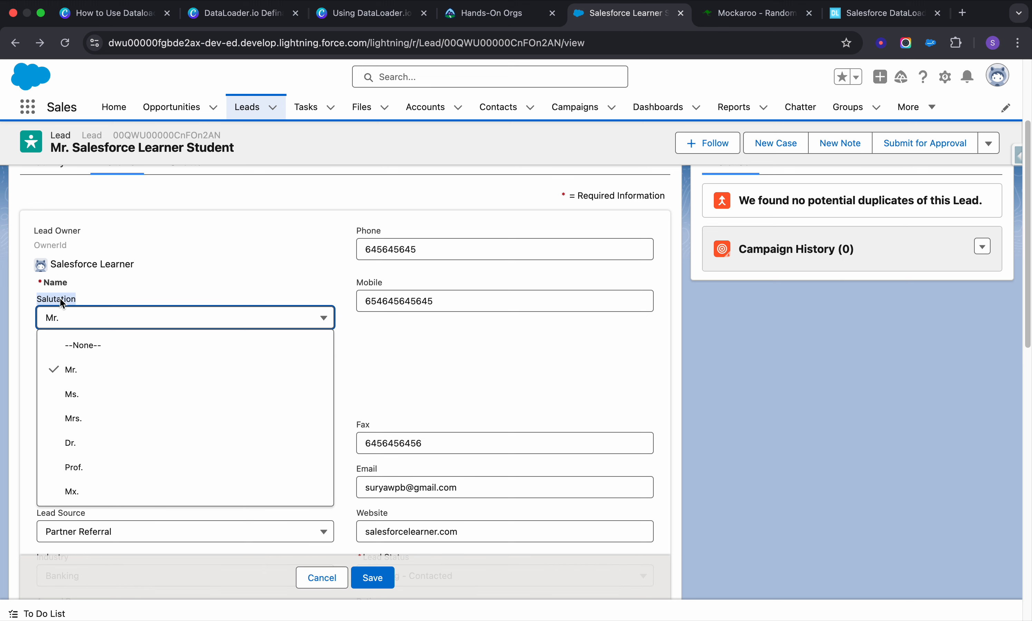
{"action": "left_click", "coordinate": [92, 281]}
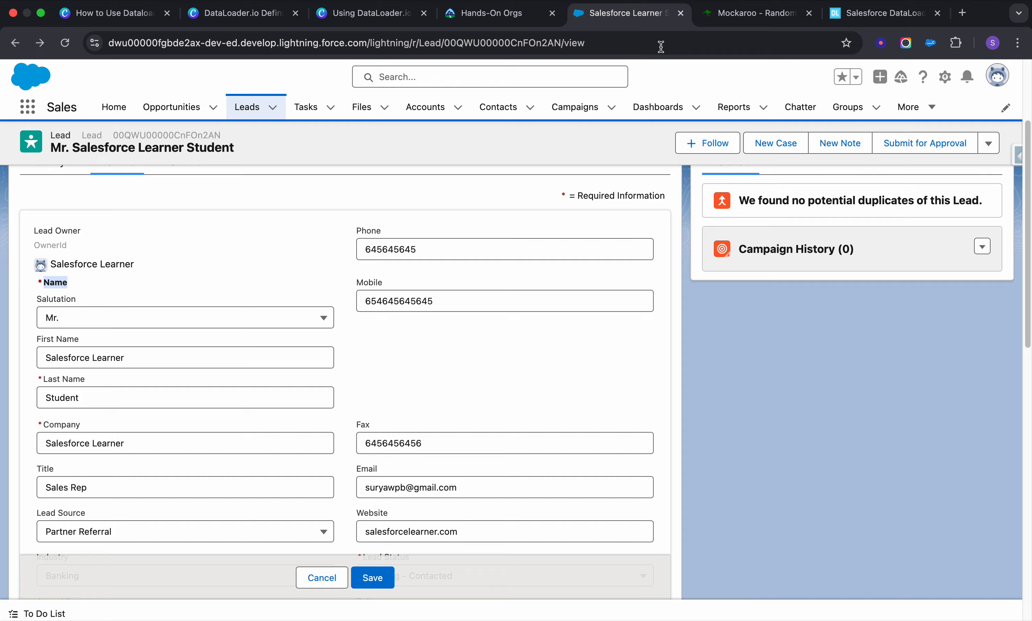
In Mockaroo, rename the id field to Name and set its type to First Name.
{"action": "left_click", "coordinate": [754, 13]}
{"action": "double_click", "coordinate": [76, 287]}
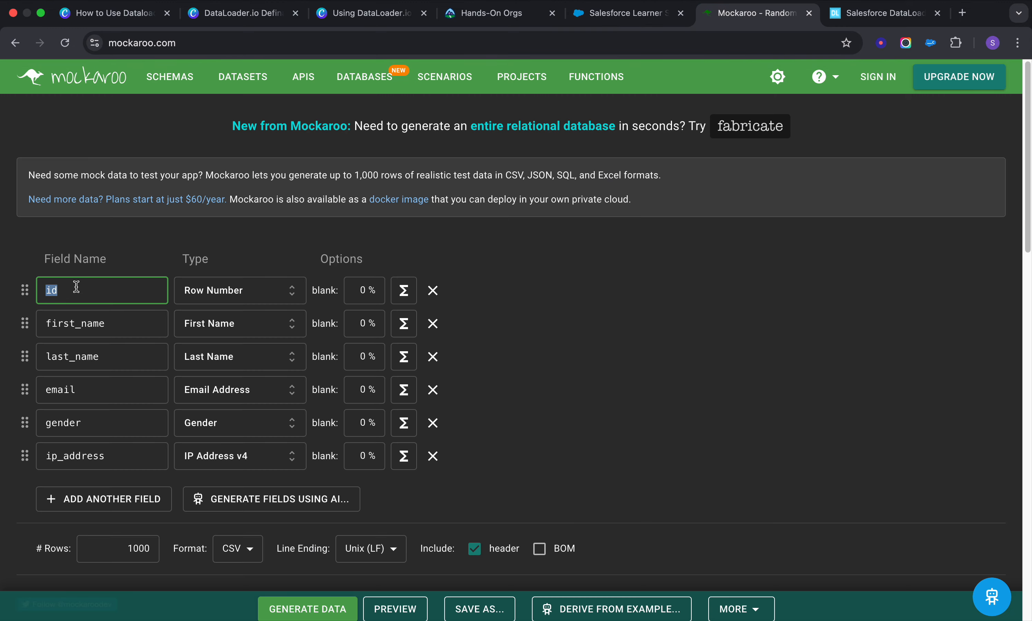
{"action": "type", "text": "Name"}
{"action": "left_click", "coordinate": [247, 291]}
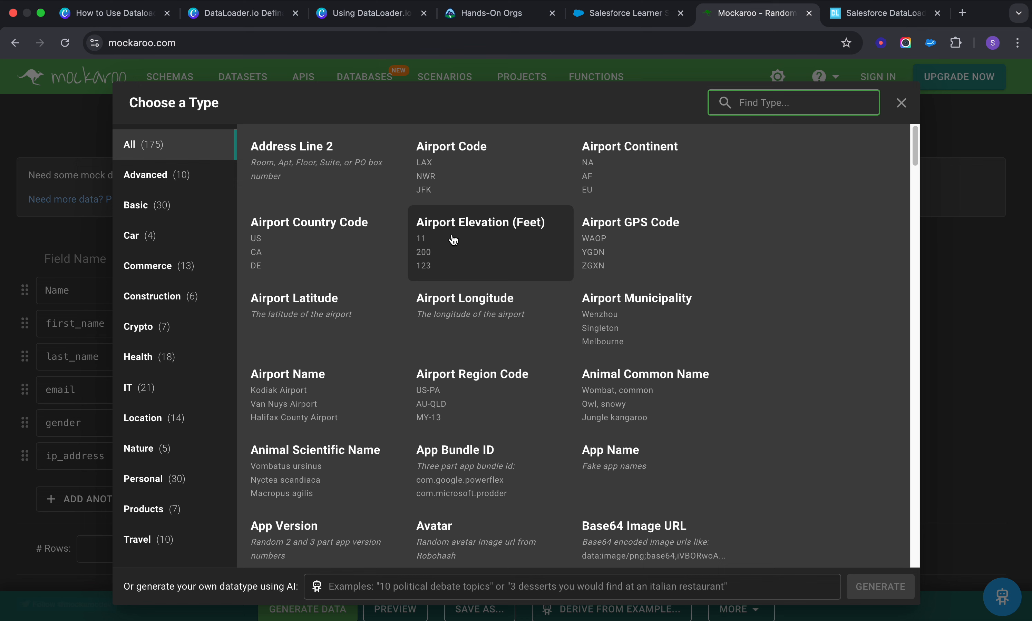
{"action": "scroll", "coordinate": [479, 337], "scroll_direction": "down", "scroll_amount": 3}
{"action": "scroll", "coordinate": [515, 339], "scroll_direction": "down", "scroll_amount": 5}
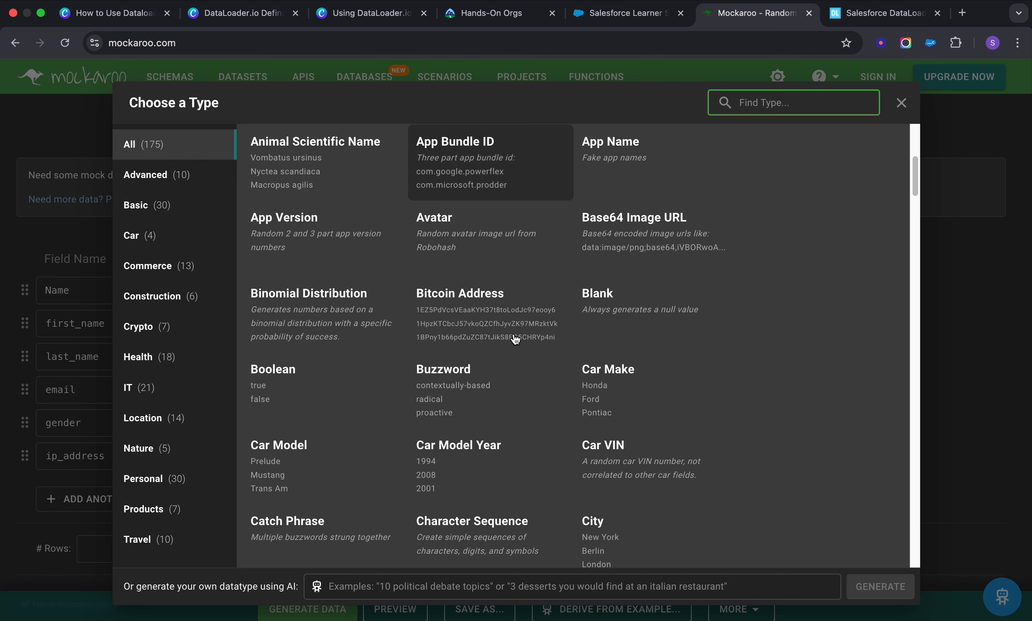
{"action": "type", "text": "name"}
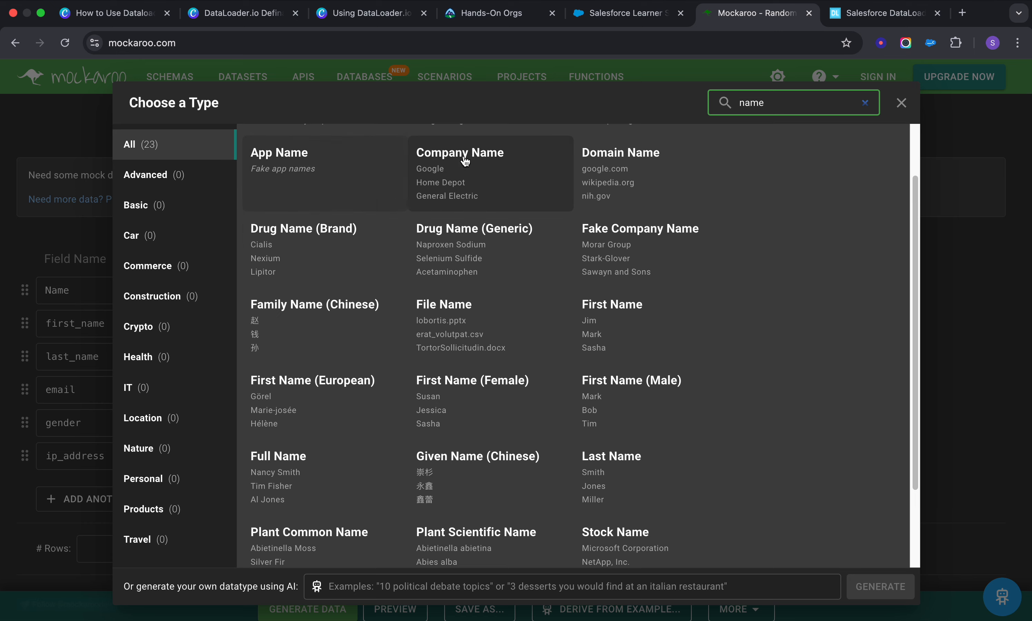
{"action": "left_click", "coordinate": [599, 304]}
{"action": "left_click", "coordinate": [112, 329]}
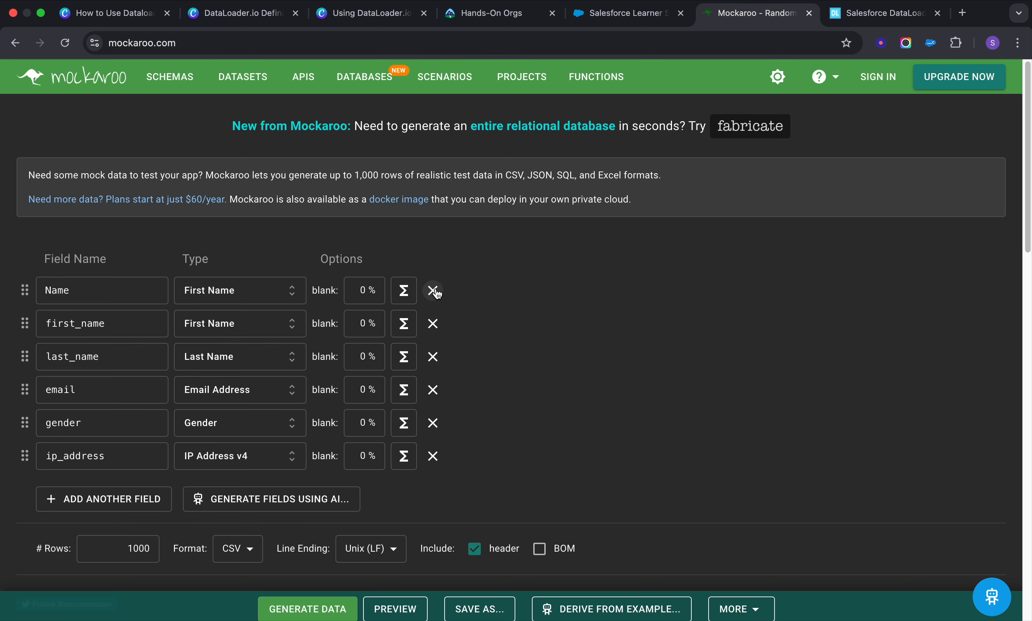
Check the First Name label in the Salesforce lead form, and rename Mockaroo's first_name and last_name fields to FirstName and LastName.
{"action": "left_click", "coordinate": [616, 17]}
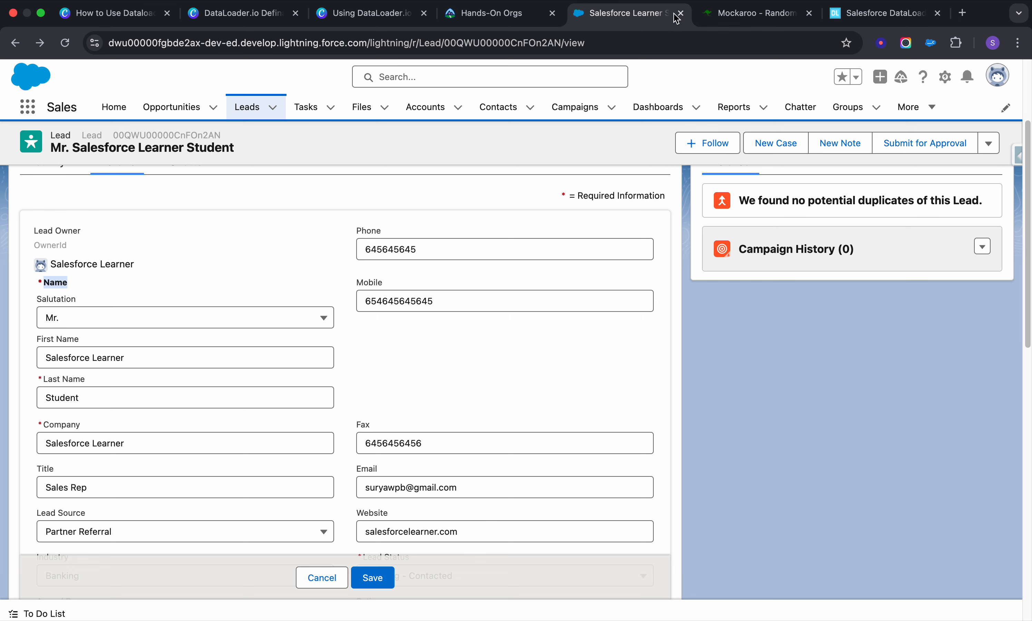
{"action": "double_click", "coordinate": [71, 342]}
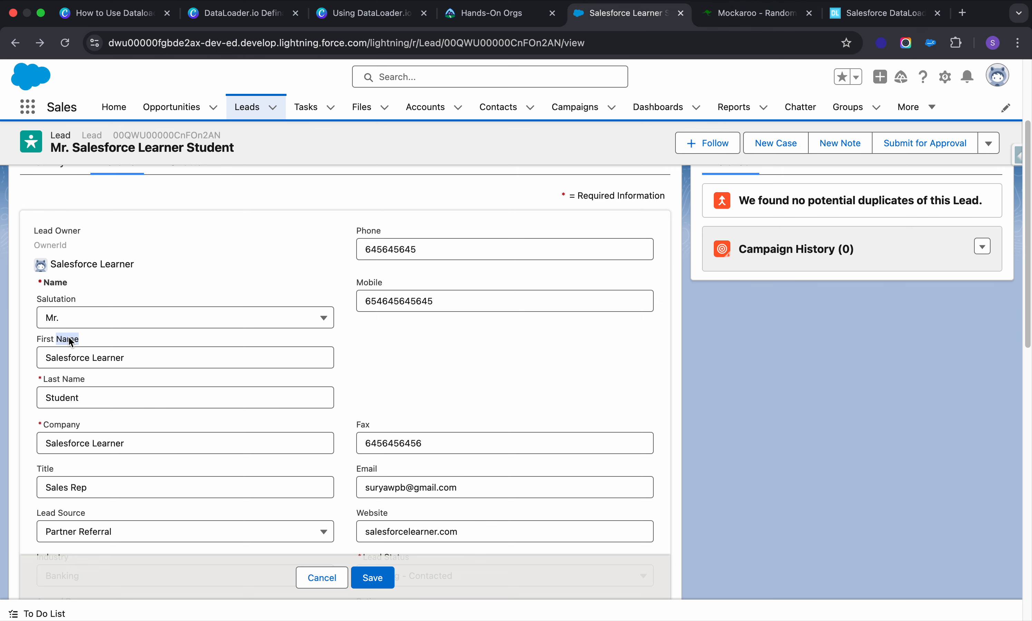
{"action": "left_click", "coordinate": [82, 342]}
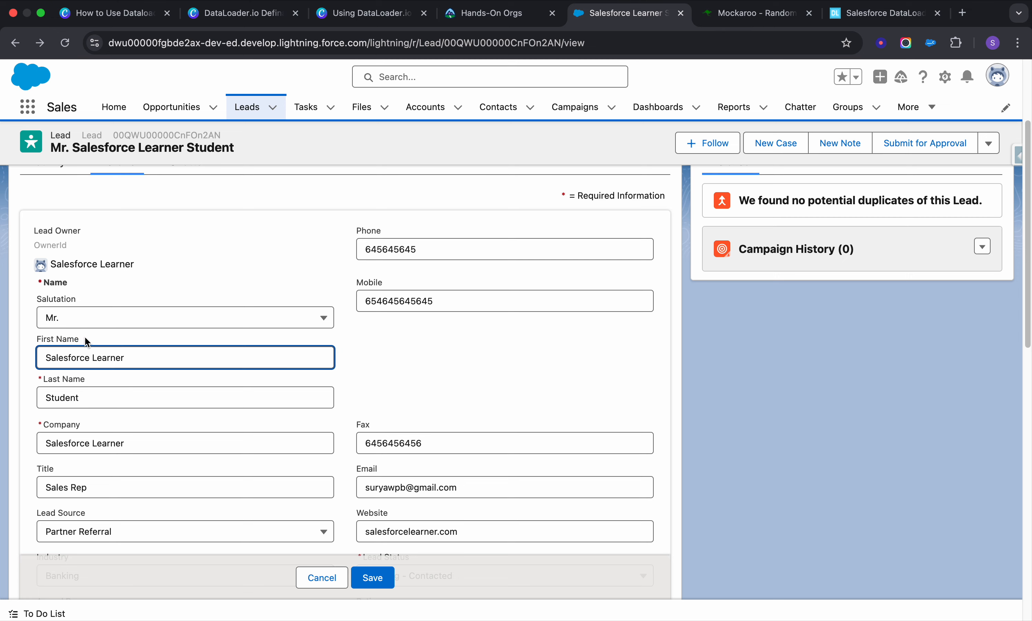
{"action": "key", "text": "ctrl+Tab"}
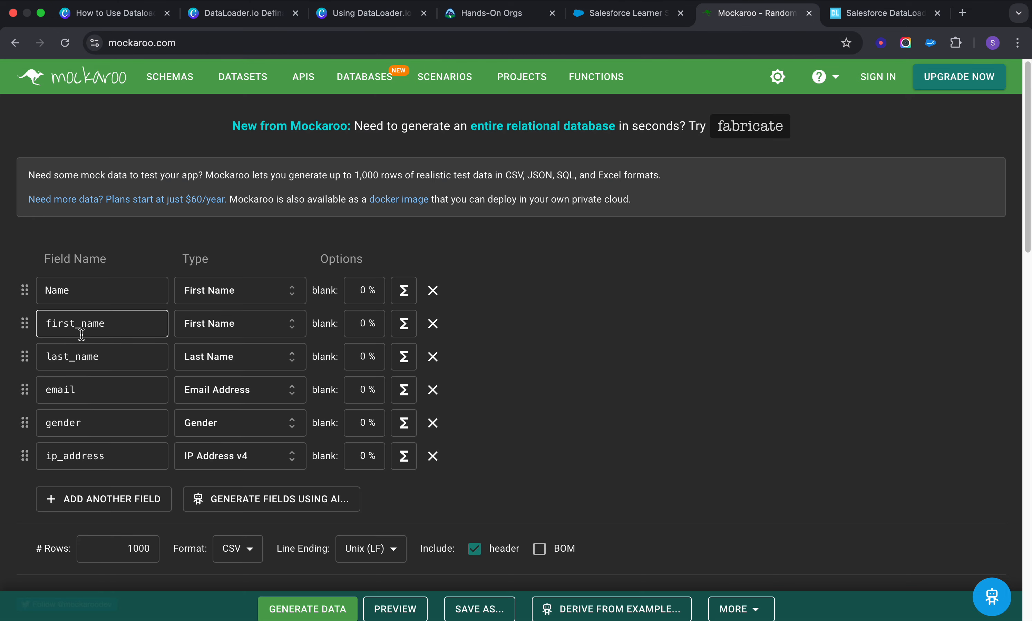
{"action": "double_click", "coordinate": [88, 324]}
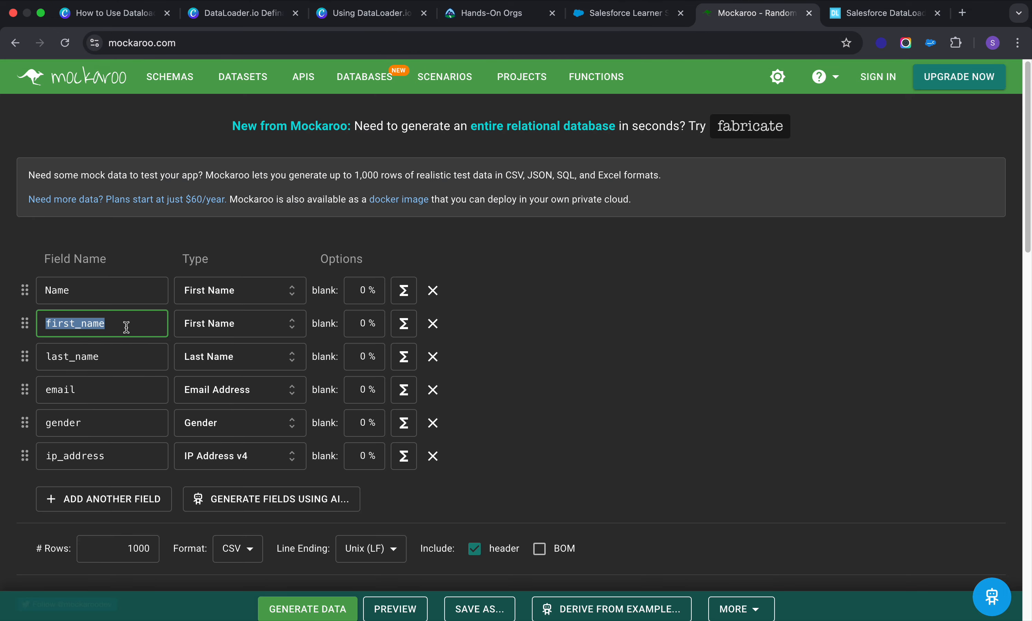
{"action": "type", "text": "Fir"}
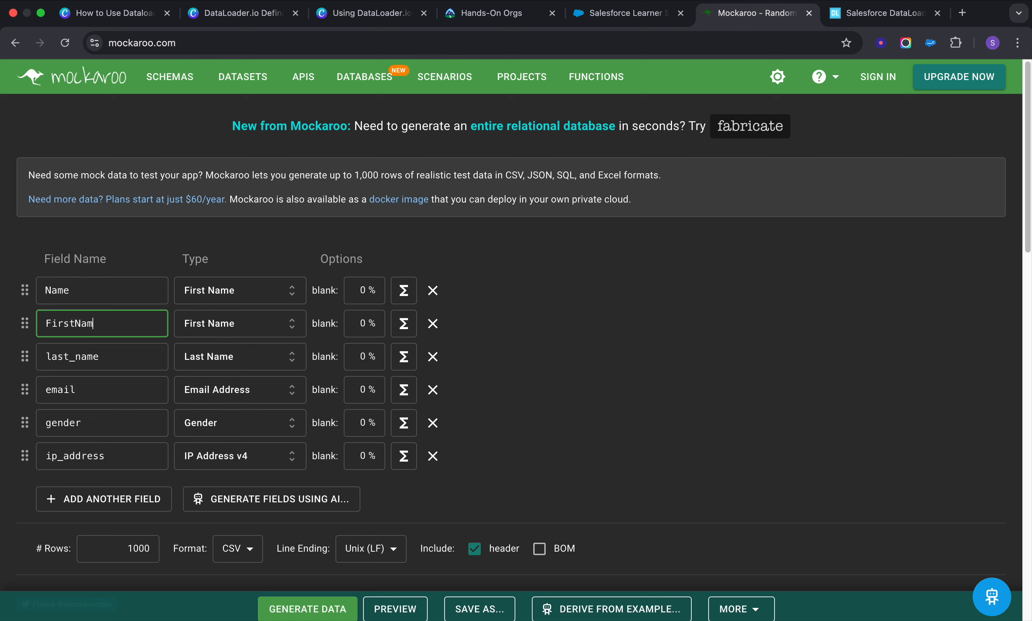
{"action": "double_click", "coordinate": [80, 360]}
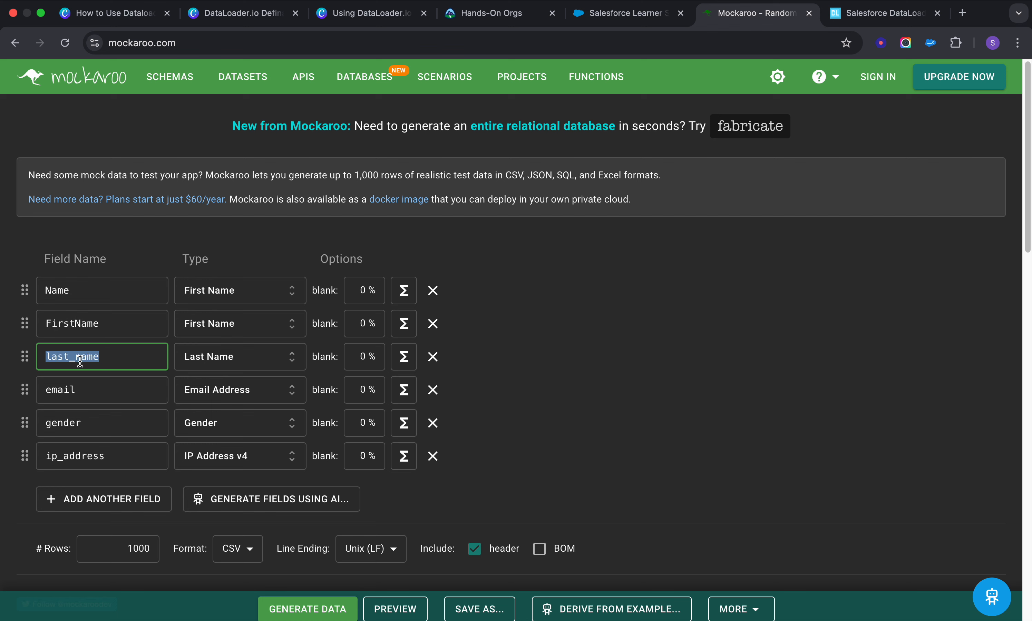
{"action": "type", "text": "LastName"}
Check the Salesforce lead form, and rename Mockaroo's gender field to Company with the type Company Name.
{"action": "left_click", "coordinate": [620, 13]}
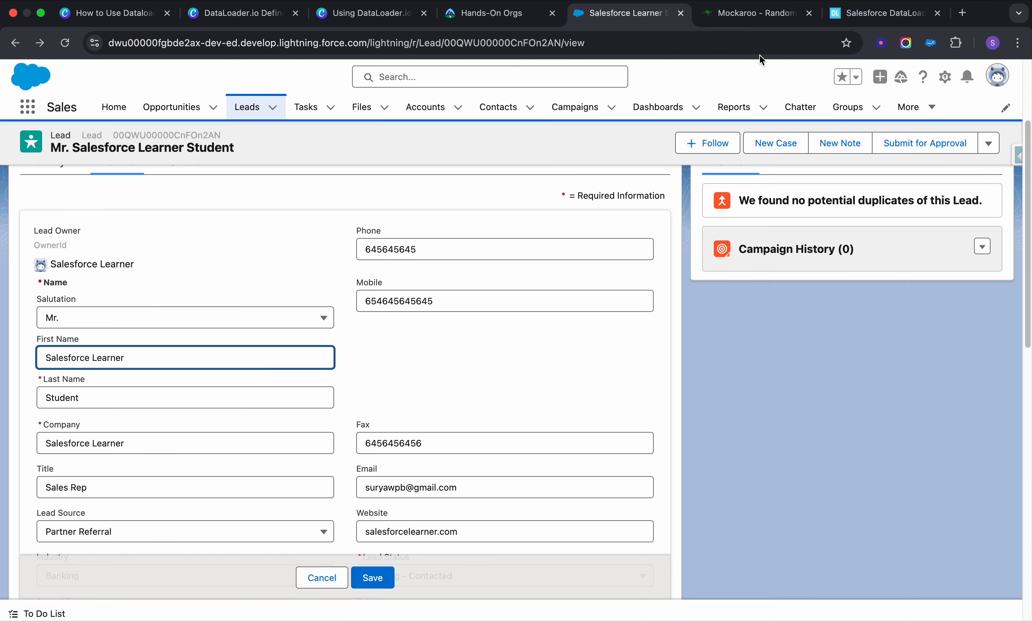
{"action": "left_click", "coordinate": [750, 14]}
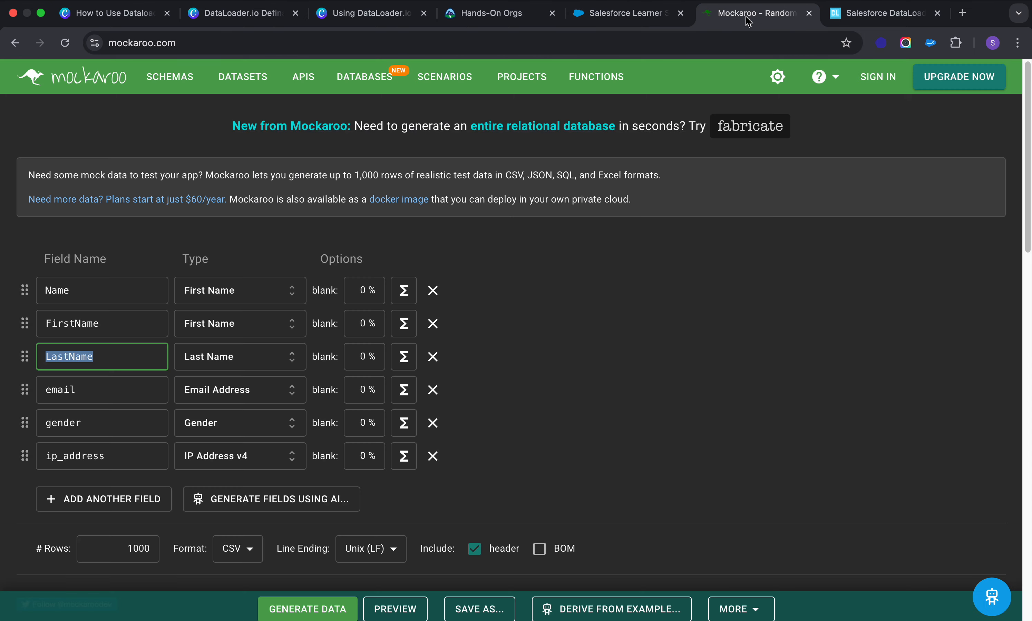
{"action": "left_click", "coordinate": [100, 456]}
{"action": "left_click", "coordinate": [67, 422]}
{"action": "type", "text": "C"}
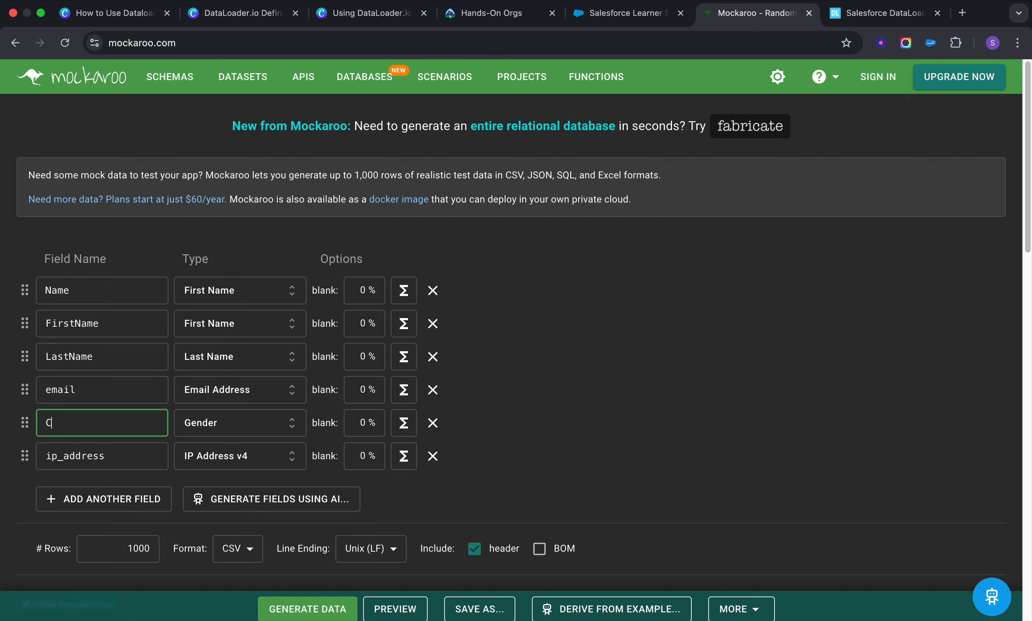
{"action": "type", "text": "ompany"}
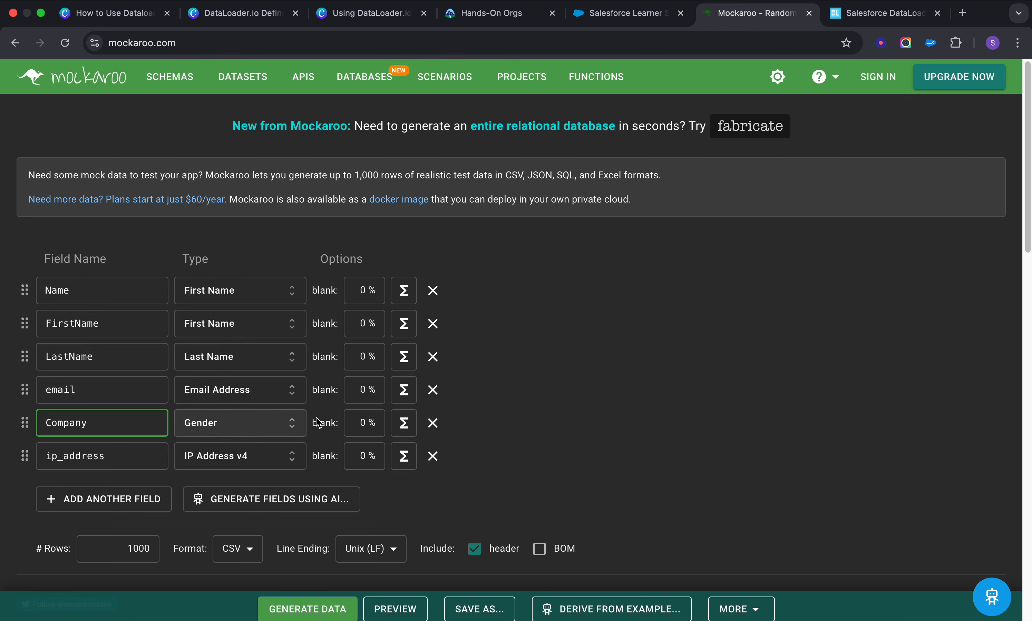
{"action": "left_click", "coordinate": [294, 426]}
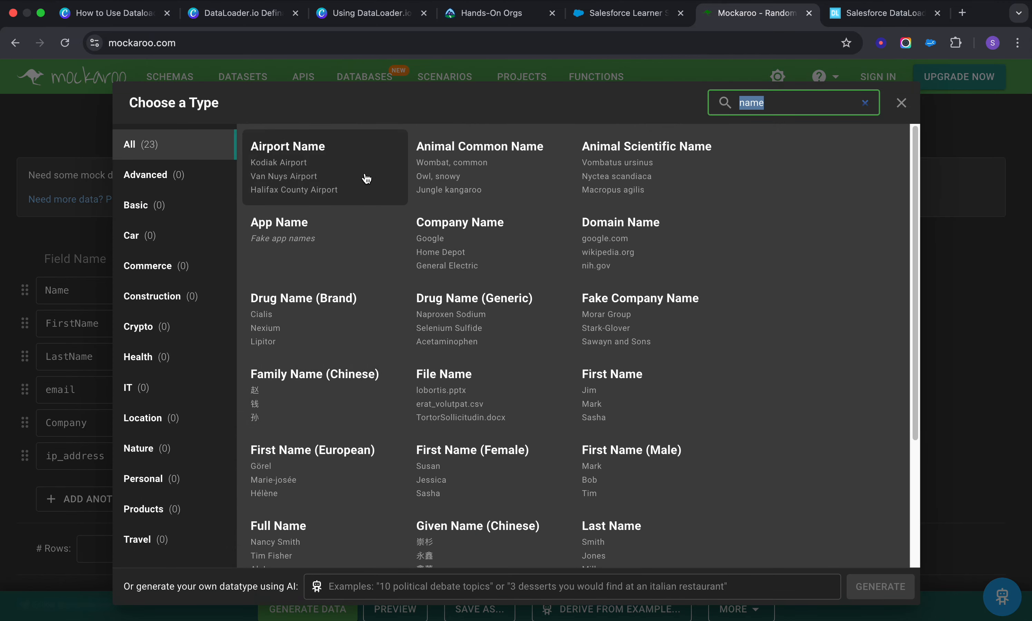
{"action": "left_click", "coordinate": [461, 241]}
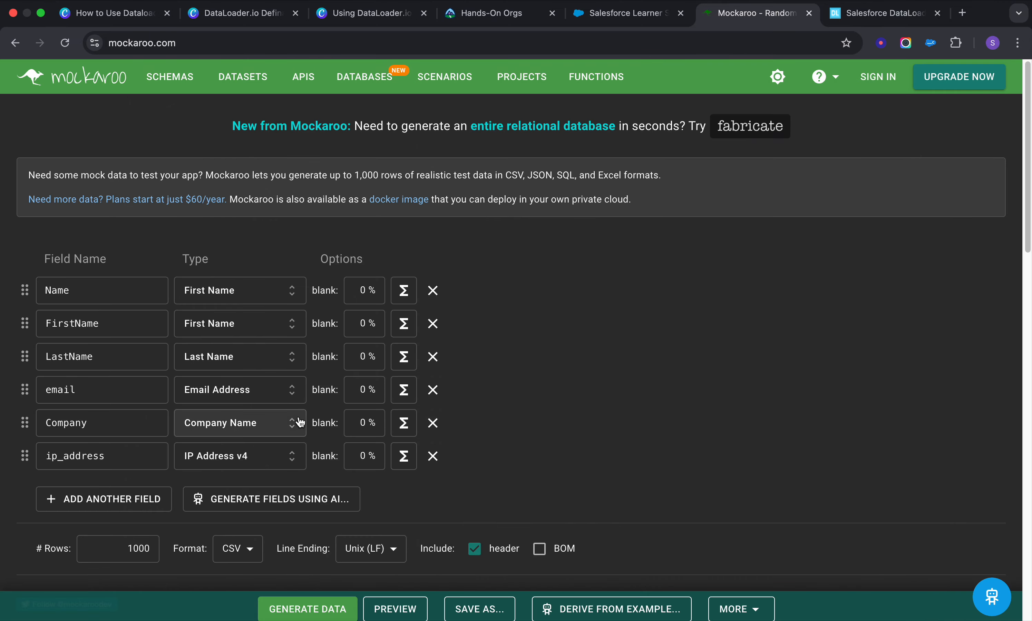
Switch to the Salesforce lead form, examine its required and remaining fields, and cancel the record edit.
{"action": "left_click", "coordinate": [613, 17]}
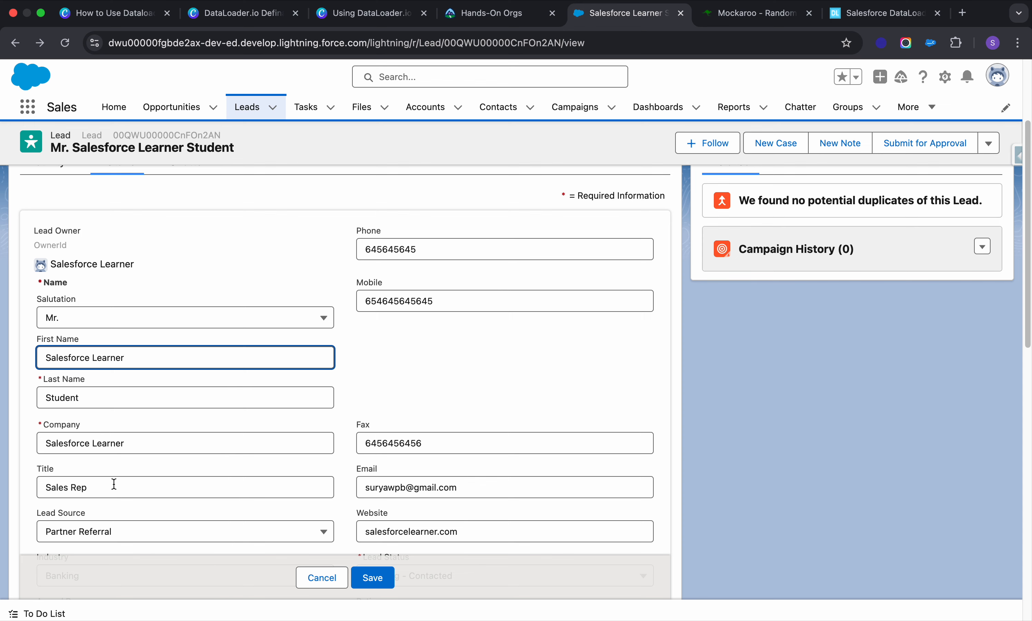
{"action": "scroll", "coordinate": [113, 486], "scroll_direction": "down", "scroll_amount": 2}
{"action": "scroll", "coordinate": [115, 490], "scroll_direction": "down", "scroll_amount": 3}
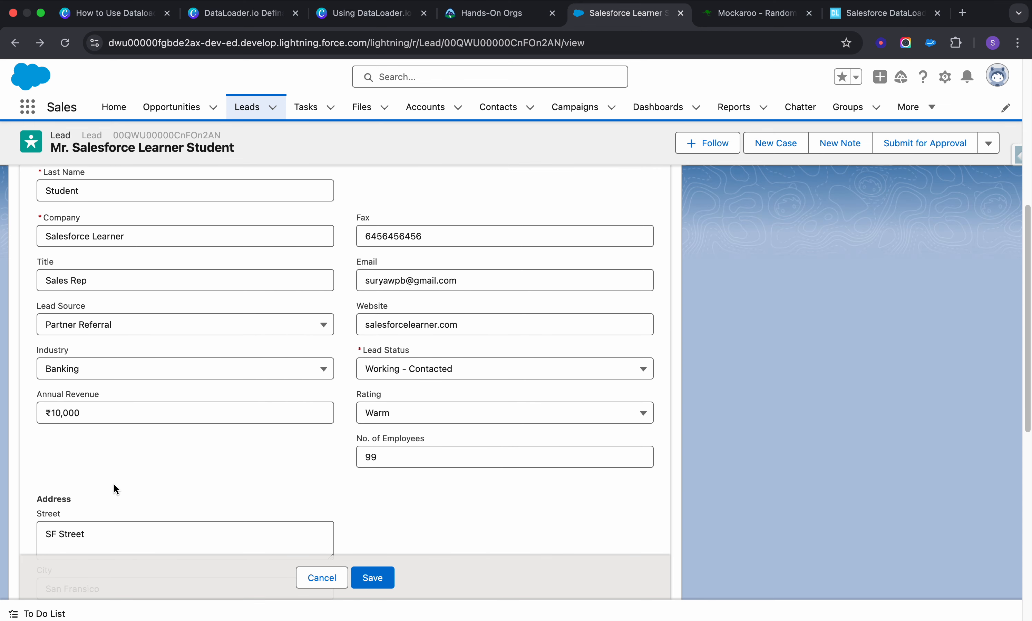
{"action": "scroll", "coordinate": [117, 490], "scroll_direction": "up", "scroll_amount": 1}
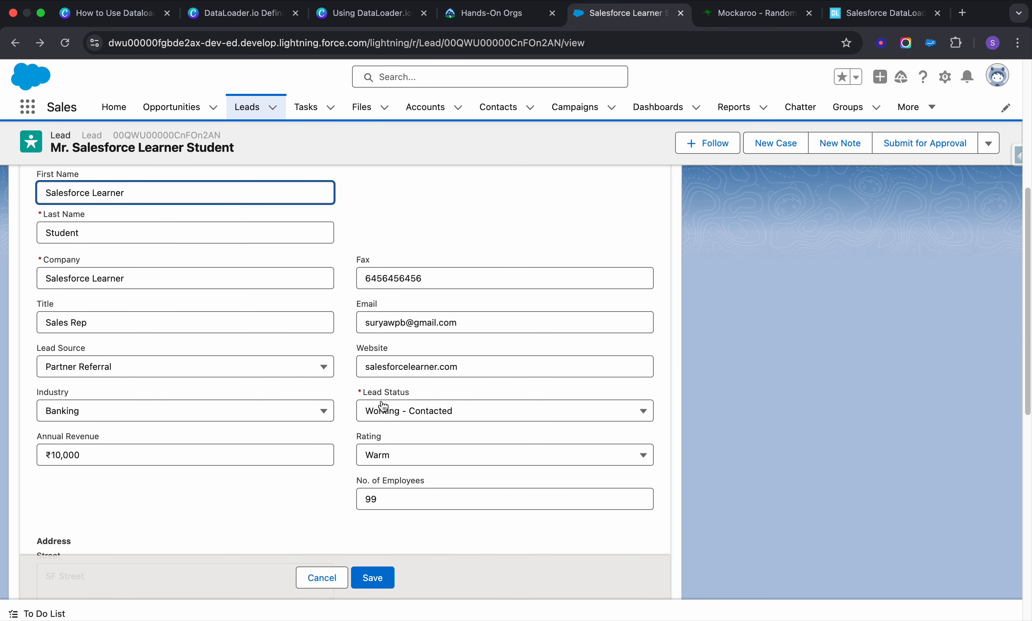
{"action": "scroll", "coordinate": [437, 309], "scroll_direction": "up", "scroll_amount": 1}
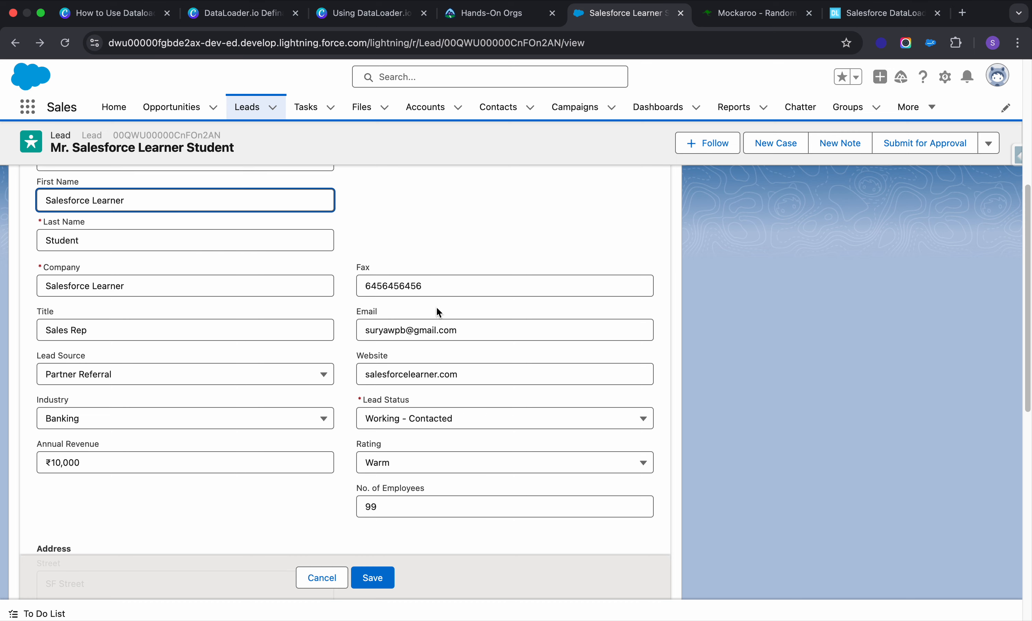
{"action": "scroll", "coordinate": [438, 312], "scroll_direction": "down", "scroll_amount": 2}
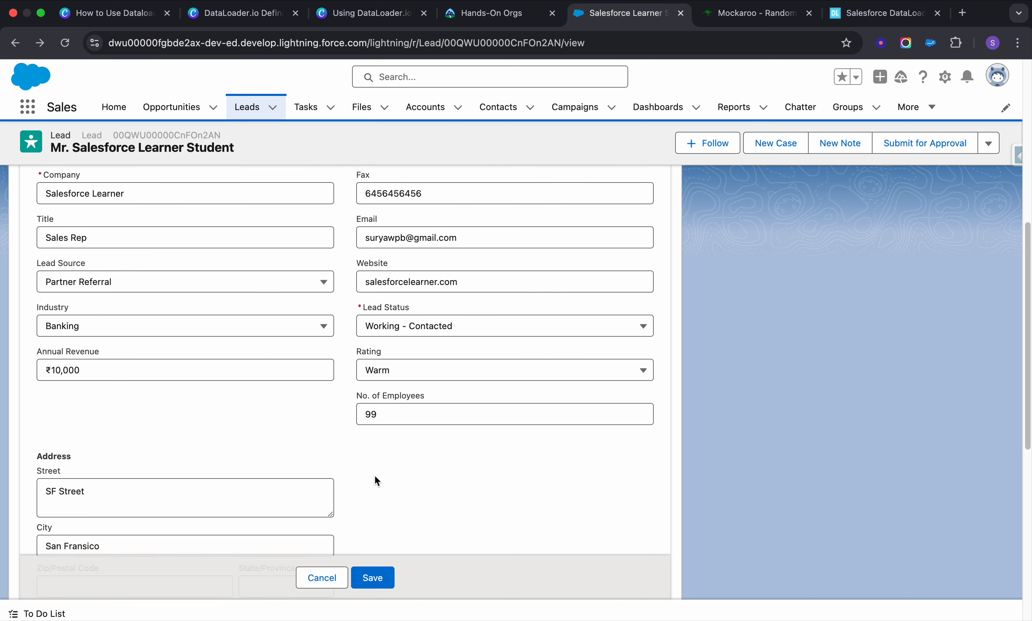
{"action": "left_click", "coordinate": [321, 578]}
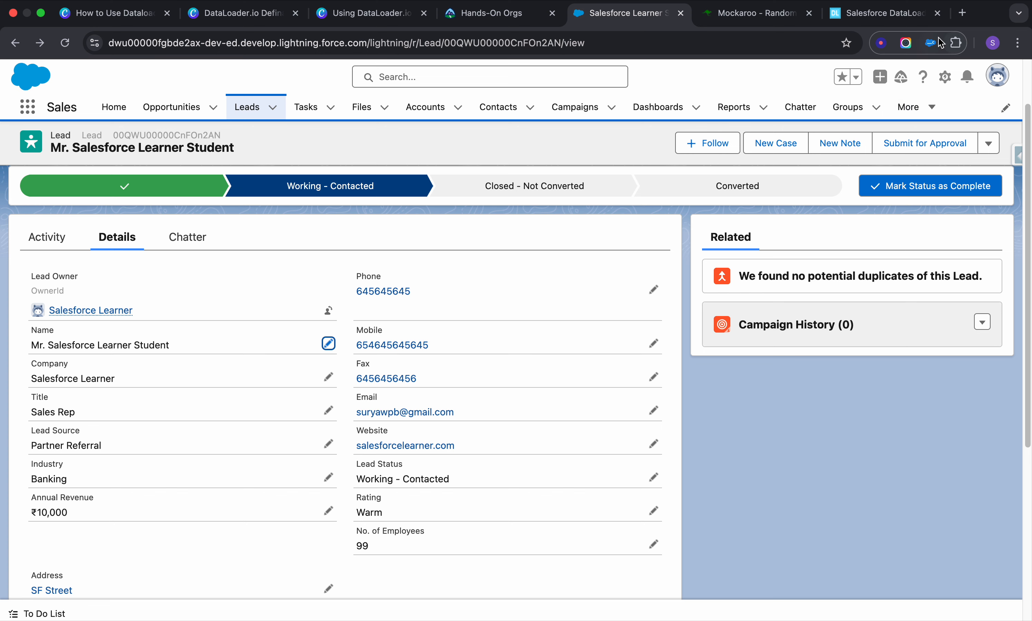
Show the field API names on the lead record, open Lead Status for editing, and examine its label and options.
{"action": "left_click", "coordinate": [927, 44]}
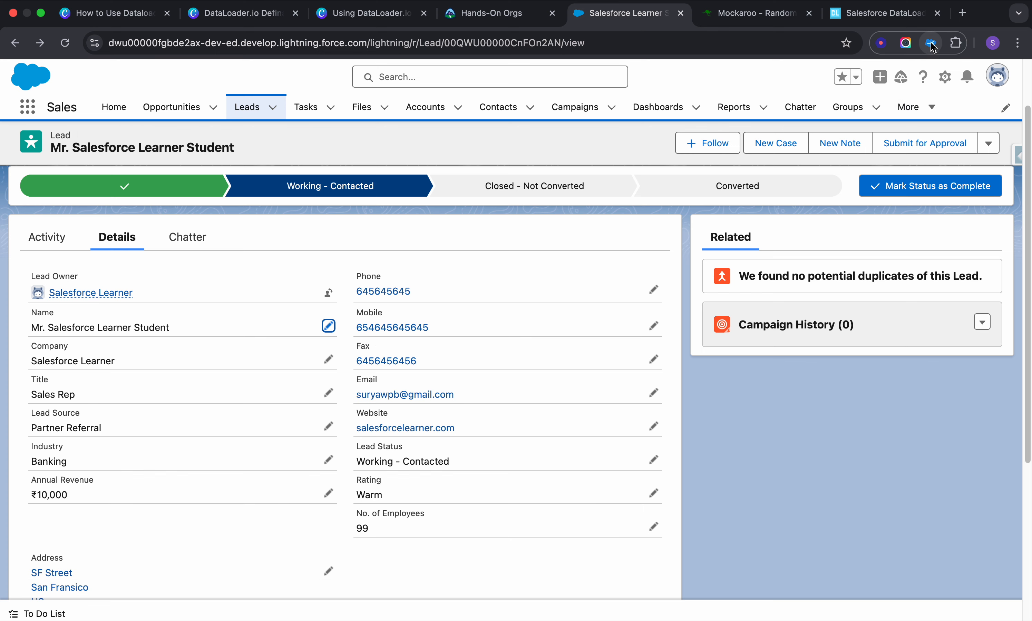
{"action": "left_click", "coordinate": [931, 44]}
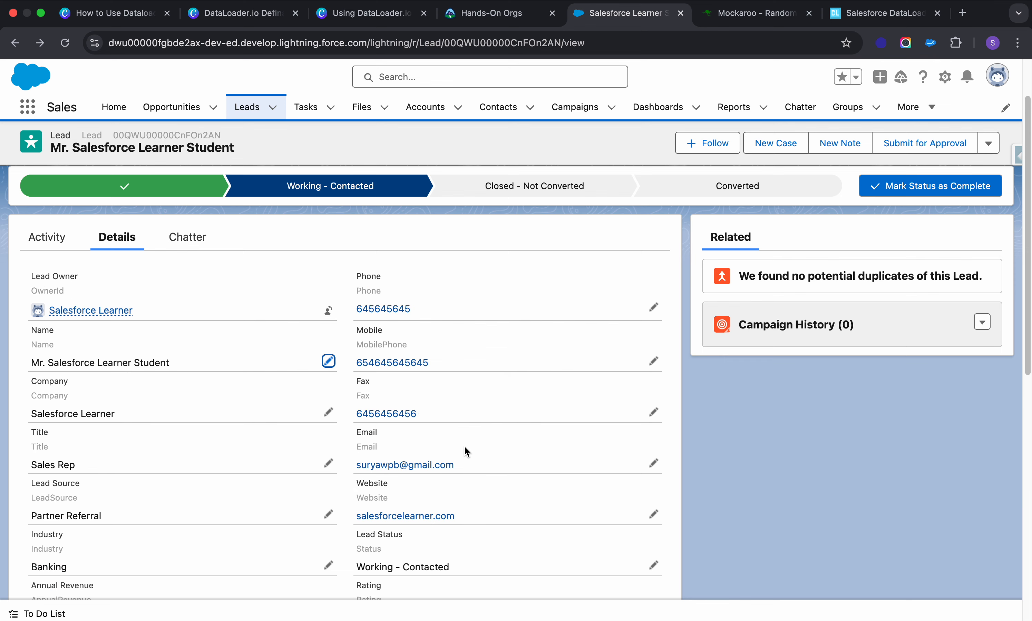
{"action": "scroll", "coordinate": [465, 451], "scroll_direction": "down", "scroll_amount": 3}
{"action": "double_click", "coordinate": [372, 453]}
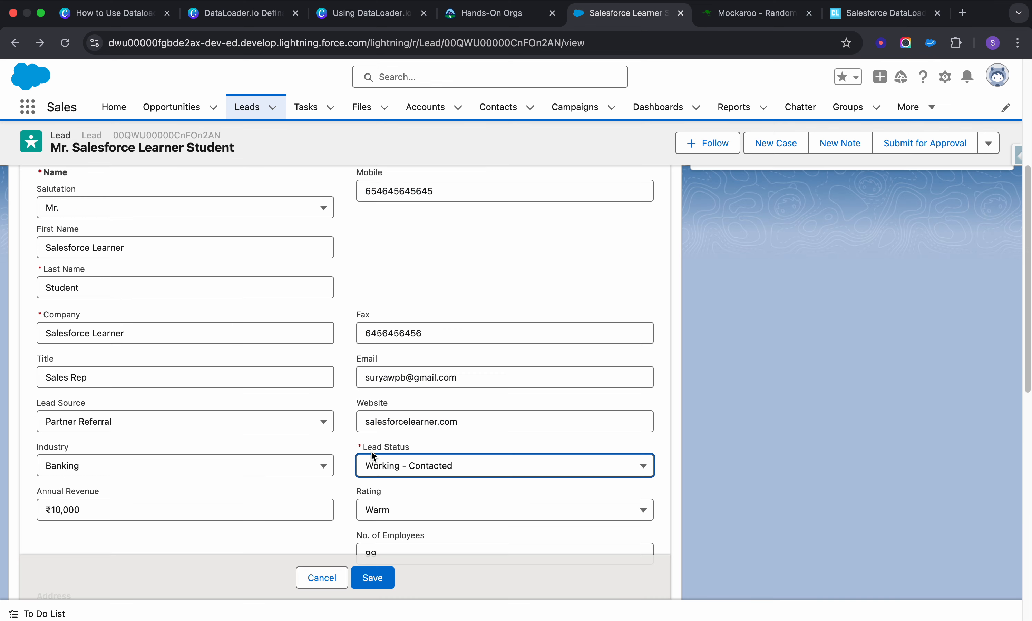
{"action": "left_click", "coordinate": [390, 447]}
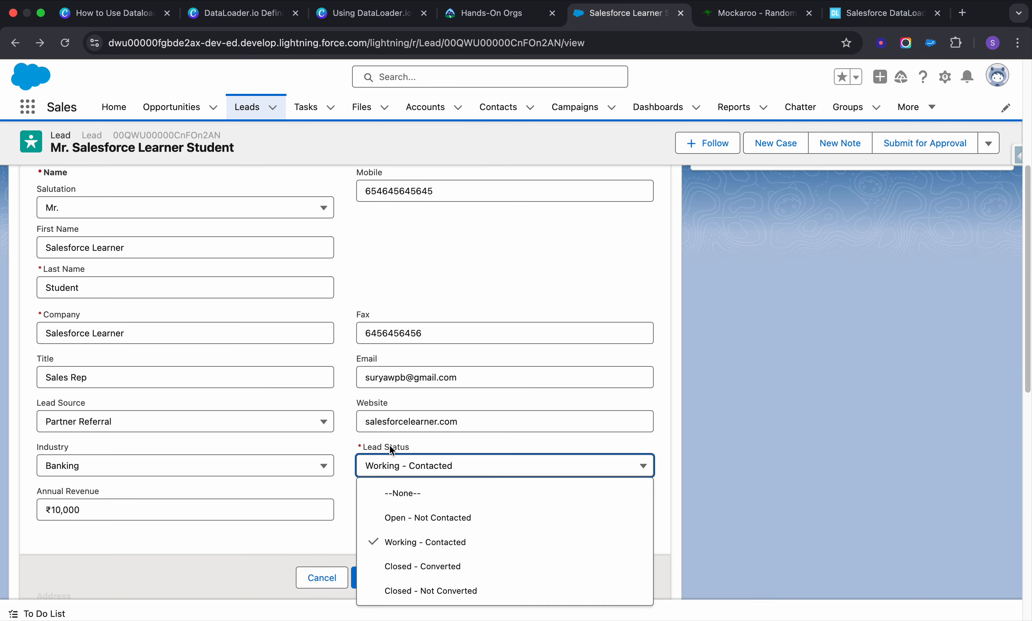
{"action": "double_click", "coordinate": [811, 413]}
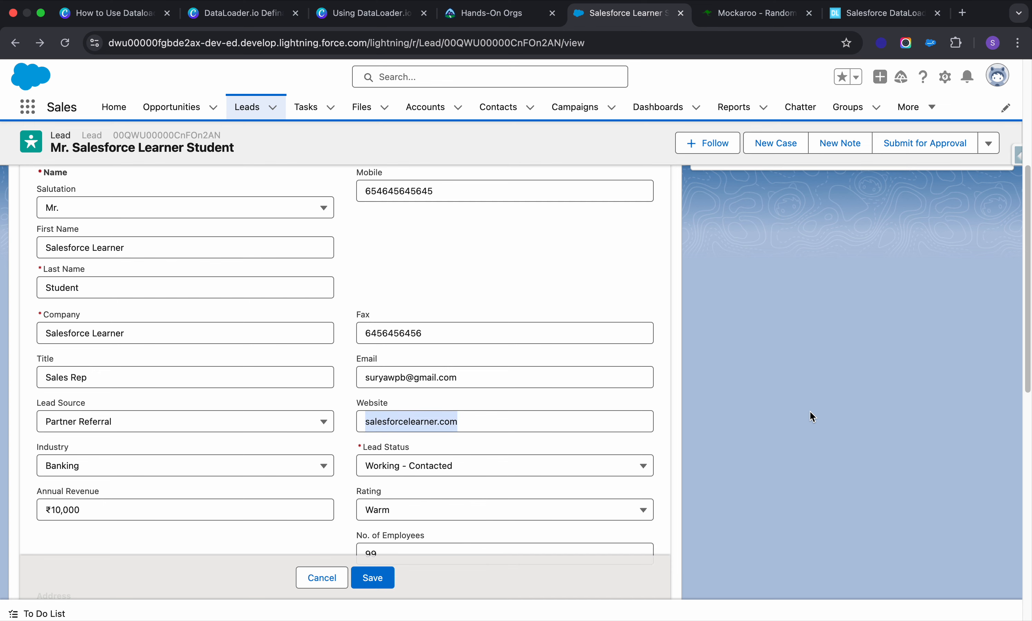
Show all data for the lead record with Salesforce Inspector Reloaded, and return to Mockaroo.
{"action": "left_click", "coordinate": [1018, 155]}
{"action": "left_click", "coordinate": [933, 402]}
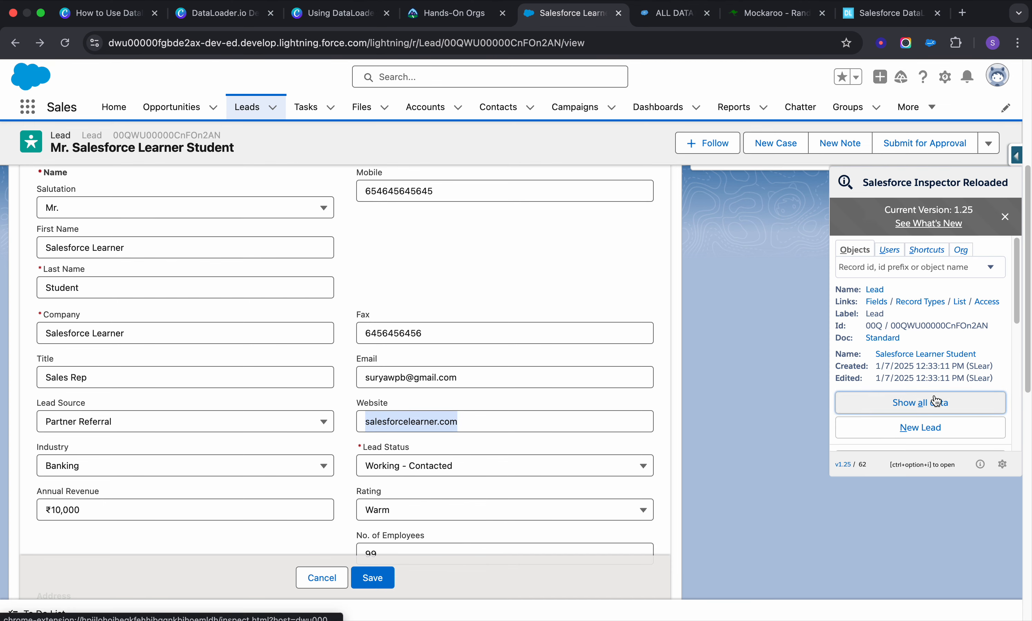
{"action": "left_click", "coordinate": [665, 13]}
{"action": "left_click", "coordinate": [779, 13]}
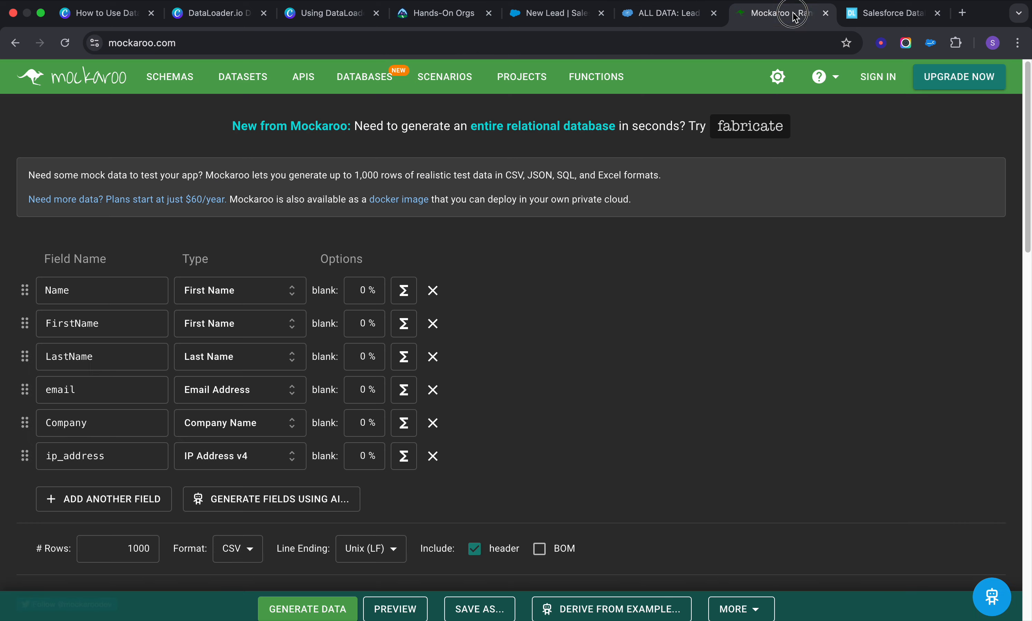
Check the required fields in Salesforce's new lead form, and open Mockaroo's ip_address field name for editing.
{"action": "left_click", "coordinate": [552, 13]}
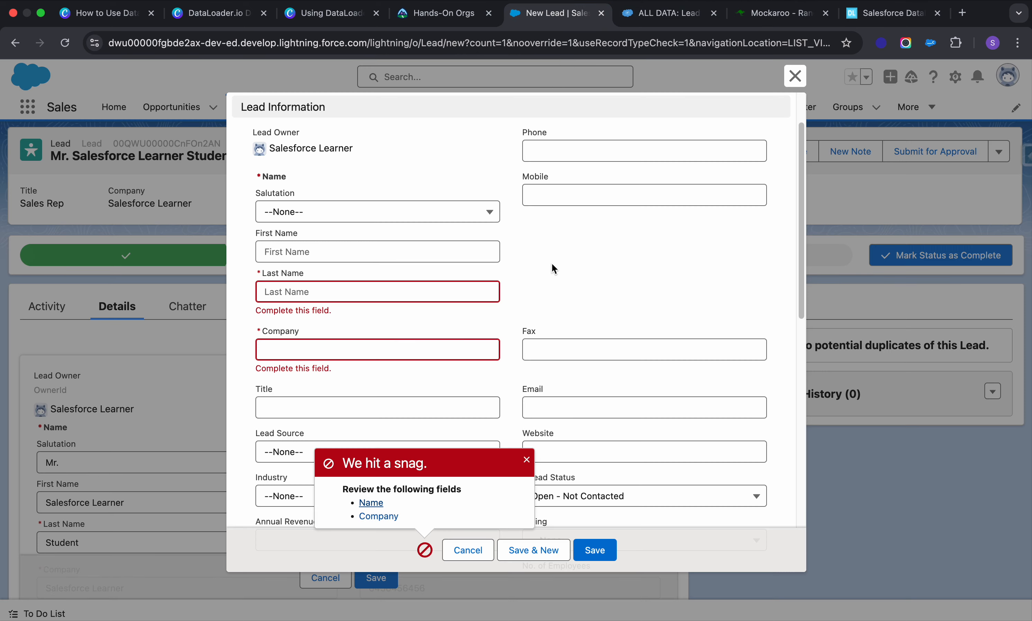
{"action": "scroll", "coordinate": [503, 346], "scroll_direction": "down", "scroll_amount": 5}
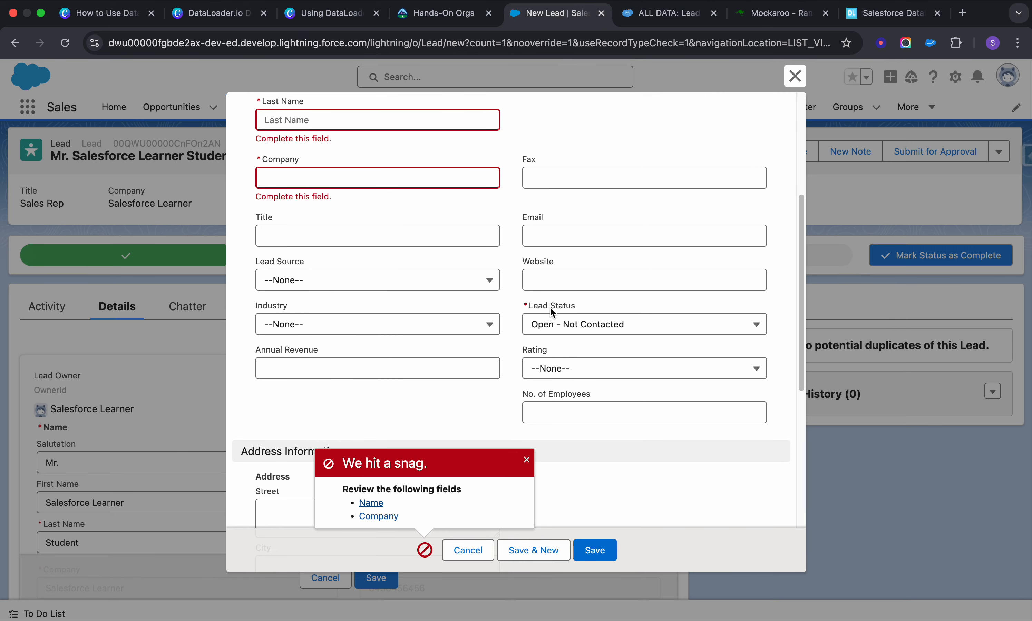
{"action": "scroll", "coordinate": [560, 314], "scroll_direction": "down", "scroll_amount": 5}
{"action": "scroll", "coordinate": [559, 312], "scroll_direction": "down", "scroll_amount": 4}
{"action": "scroll", "coordinate": [557, 309], "scroll_direction": "up", "scroll_amount": 12}
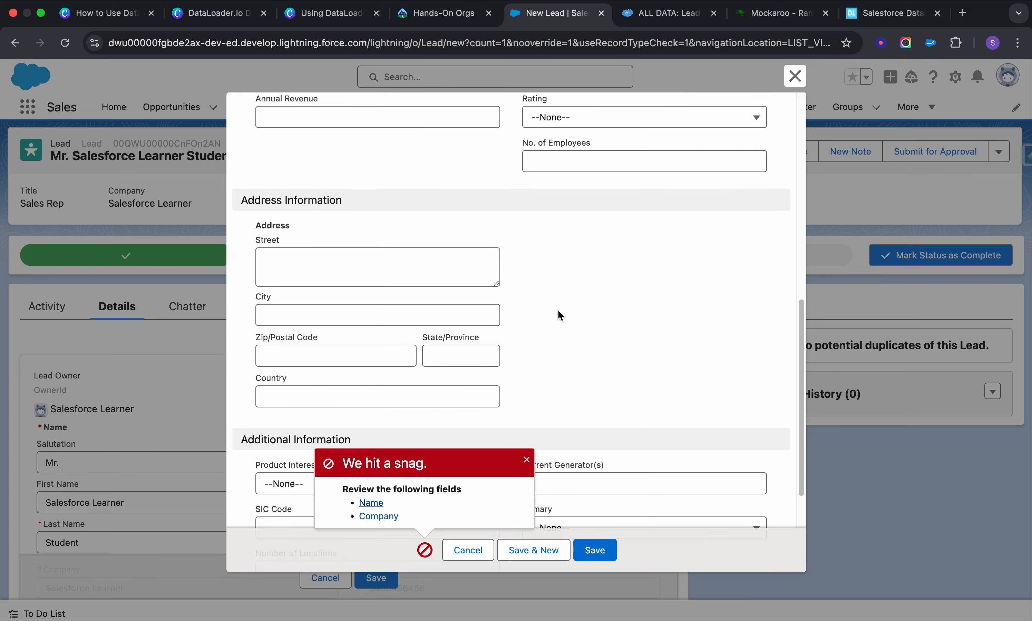
{"action": "left_click", "coordinate": [779, 13]}
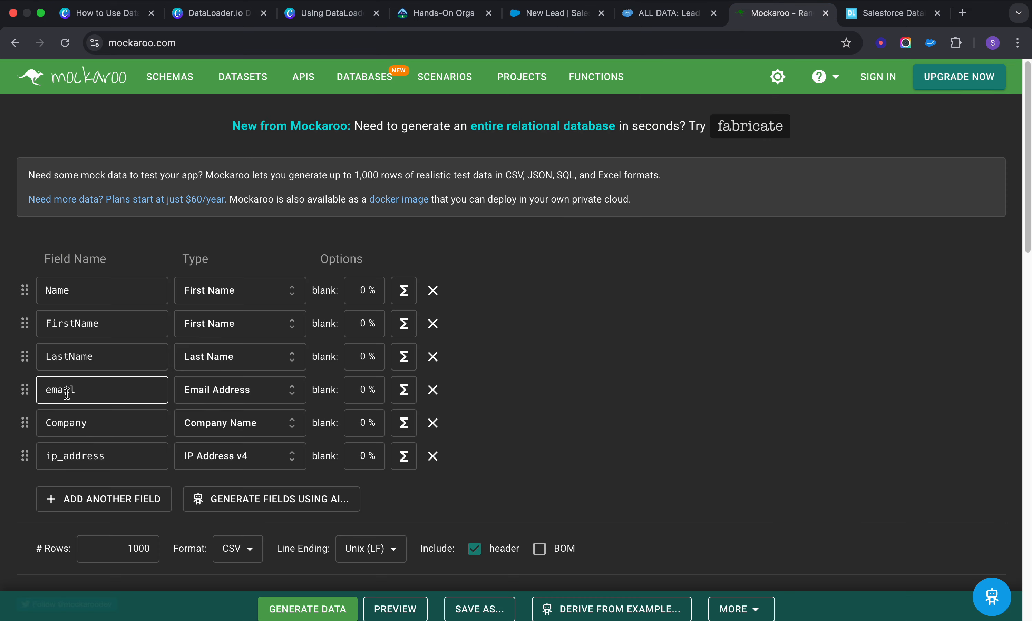
{"action": "left_click_drag", "start_coordinate": [46, 457], "coordinate": [75, 456]}
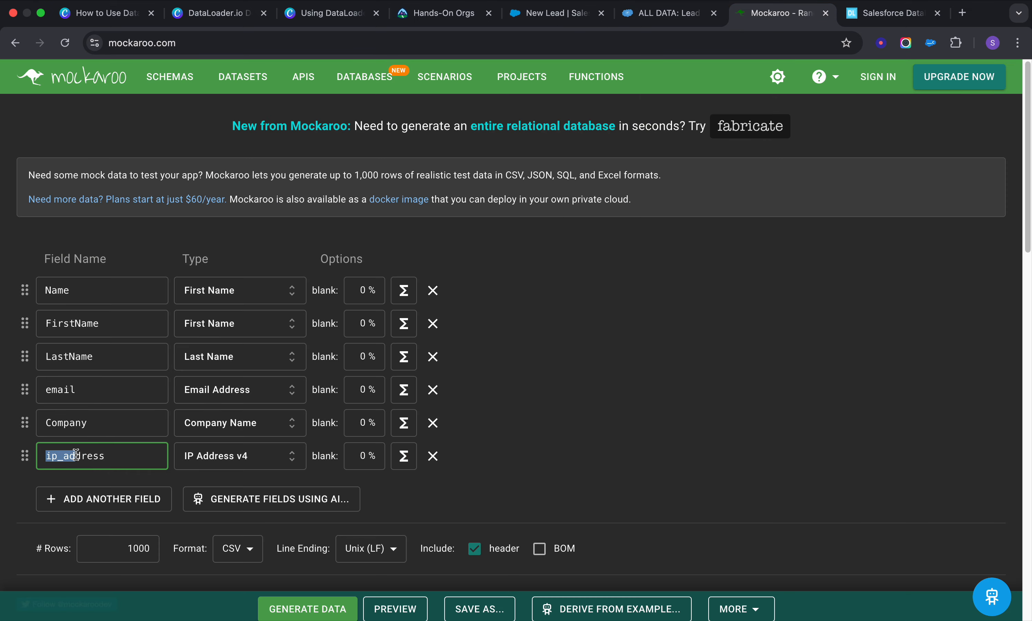
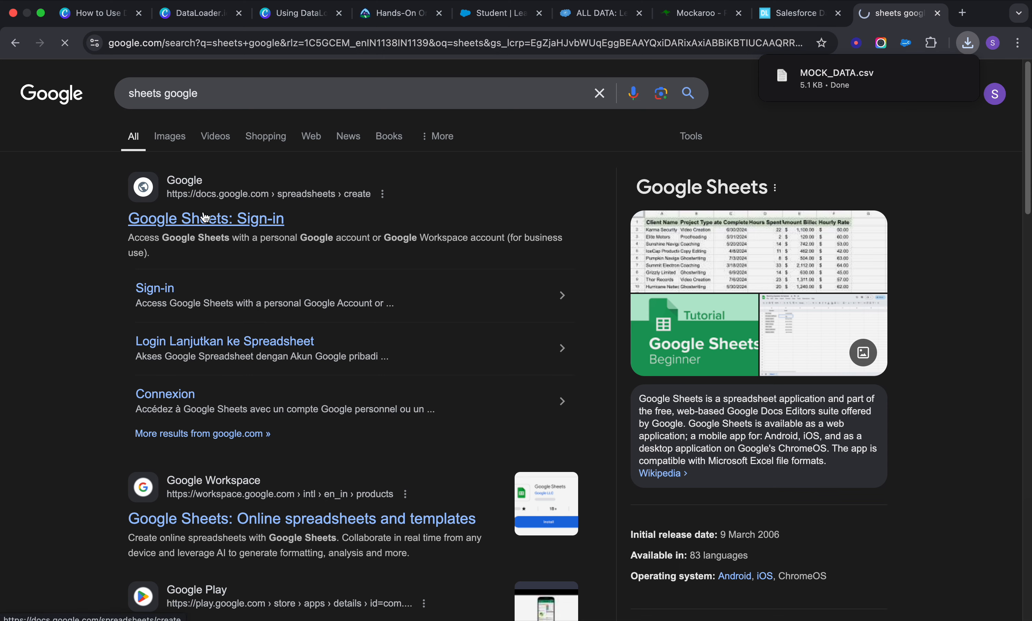
Create a blank Google Sheets spreadsheet and open the upload option for importing a file.
{"action": "left_click", "coordinate": [206, 220]}
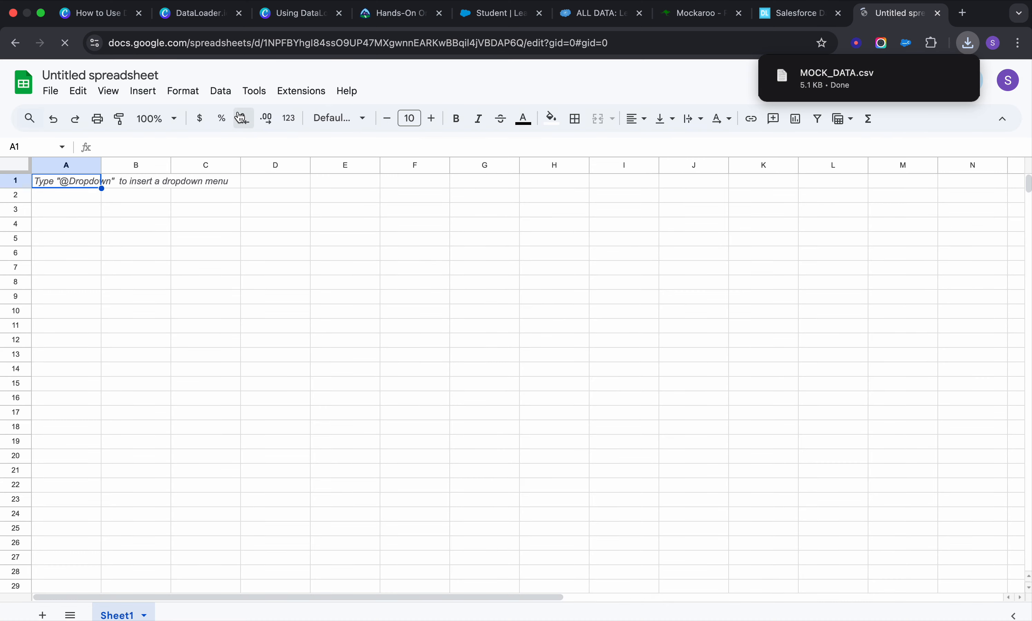
{"action": "left_click", "coordinate": [58, 90]}
{"action": "left_click", "coordinate": [113, 156]}
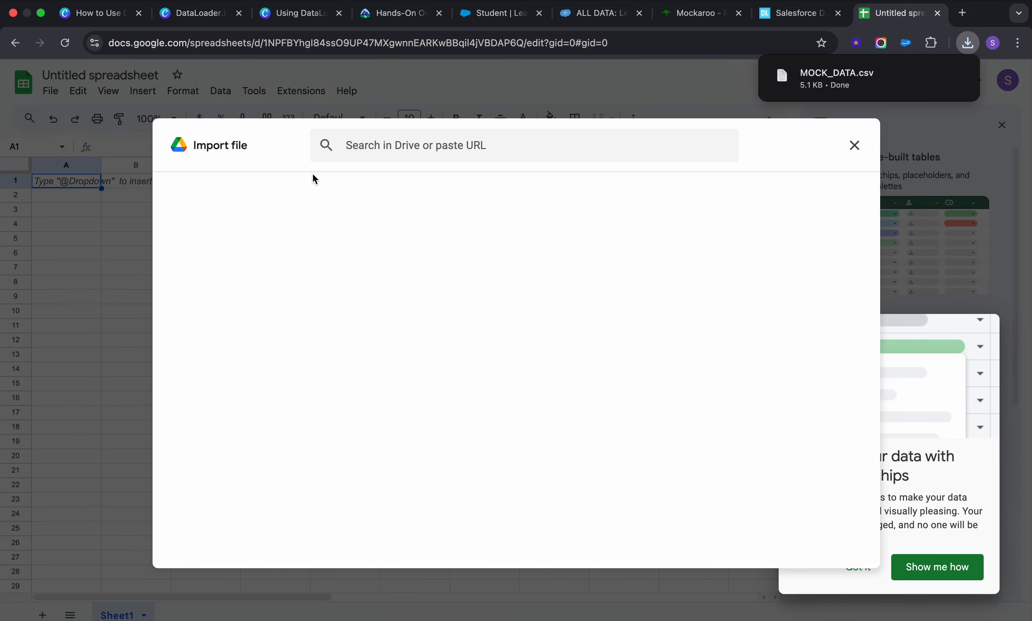
{"action": "left_click", "coordinate": [409, 191]}
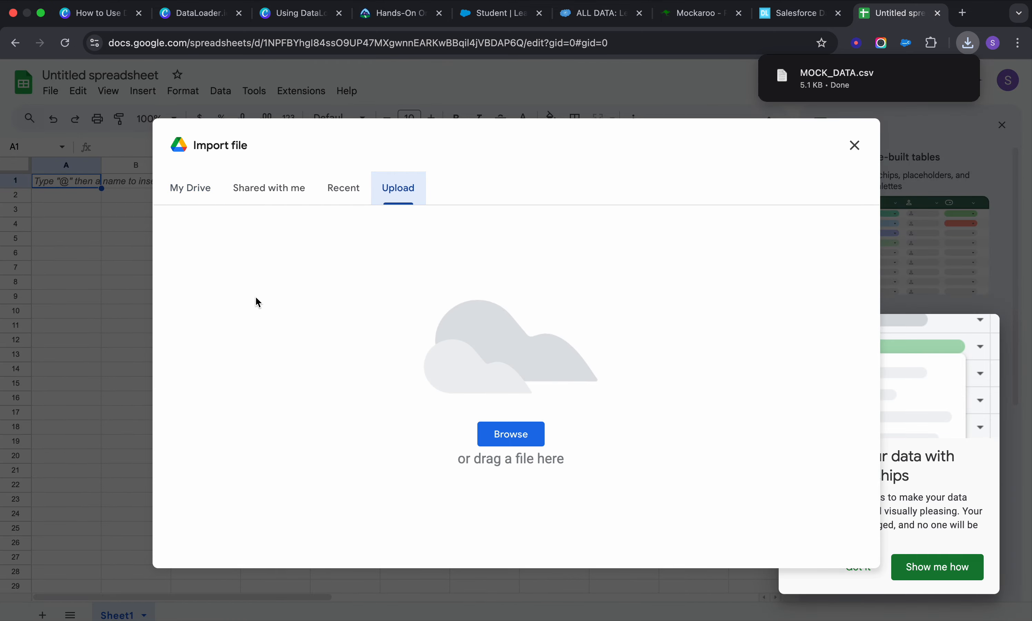
Upload MOCK_DATA.csv from the Downloads folder and import it with Replace spreadsheet and automatic separator detection.
{"action": "left_click", "coordinate": [511, 434]}
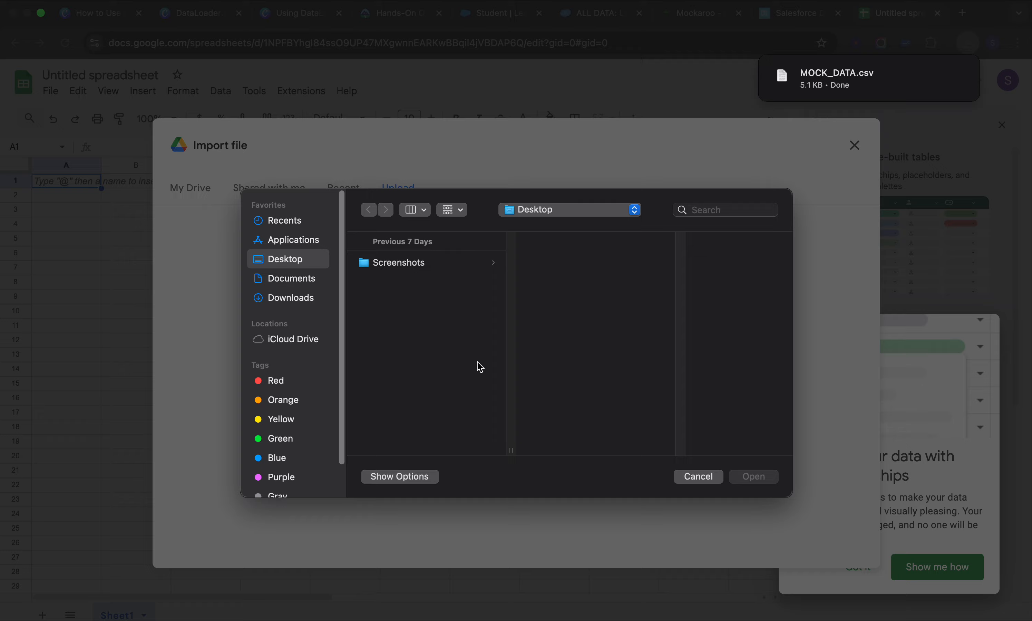
{"action": "left_click", "coordinate": [308, 278]}
{"action": "left_click", "coordinate": [302, 298]}
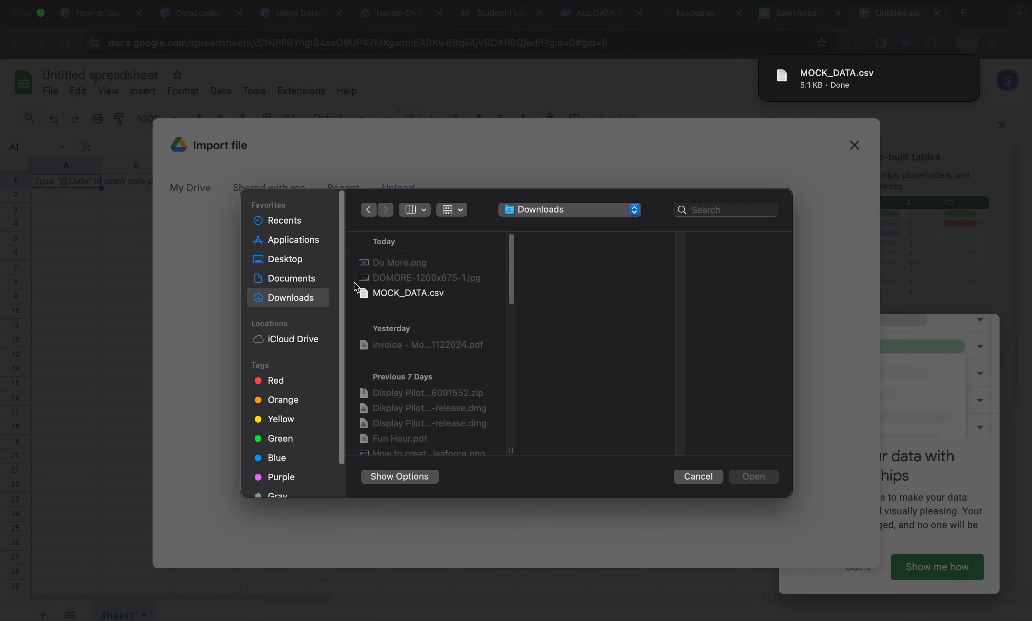
{"action": "left_click", "coordinate": [422, 299]}
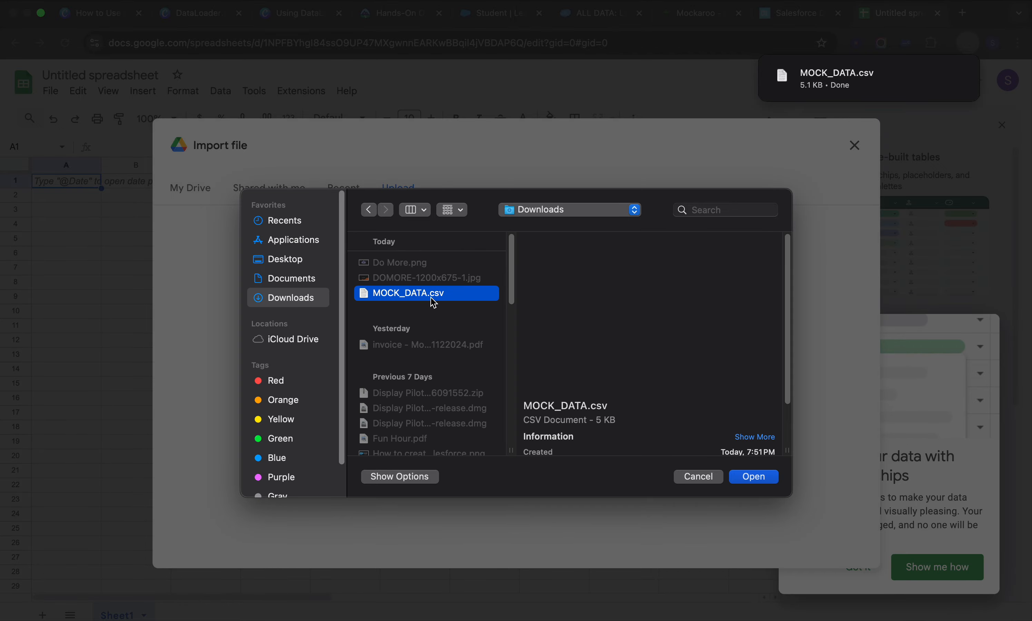
{"action": "left_click", "coordinate": [754, 477]}
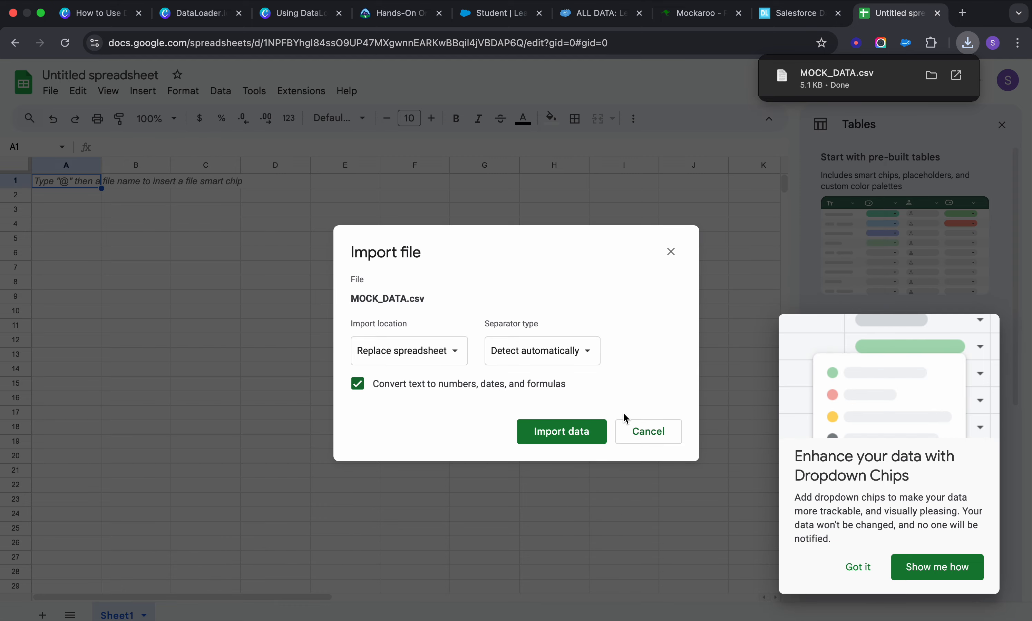
{"action": "left_click", "coordinate": [550, 434]}
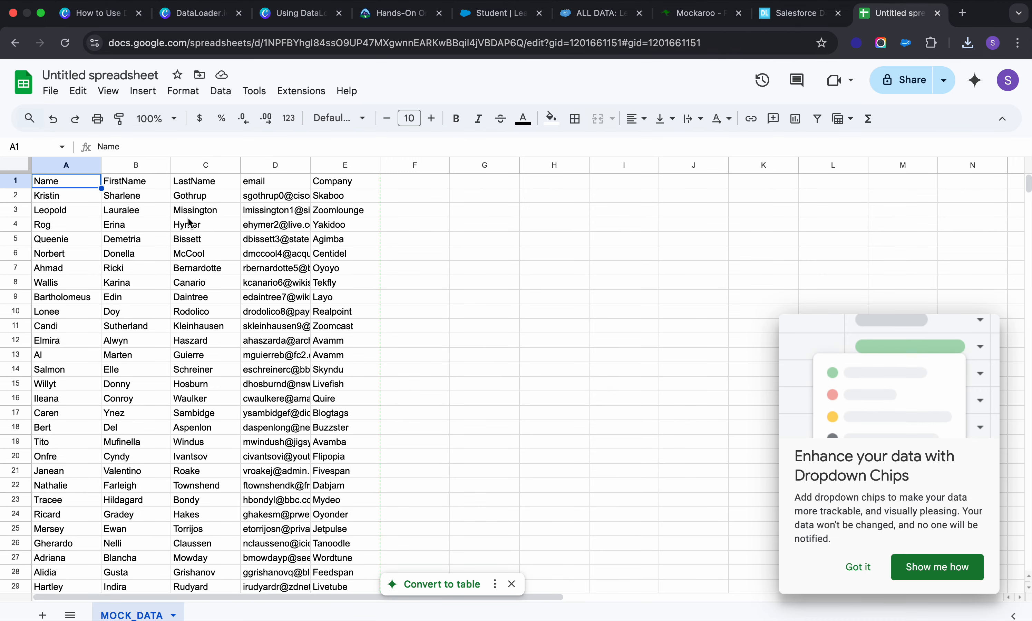
Look through the imported mock lead rows down to the end of the data and back to the header.
{"action": "scroll", "coordinate": [196, 230], "scroll_direction": "down", "scroll_amount": 20}
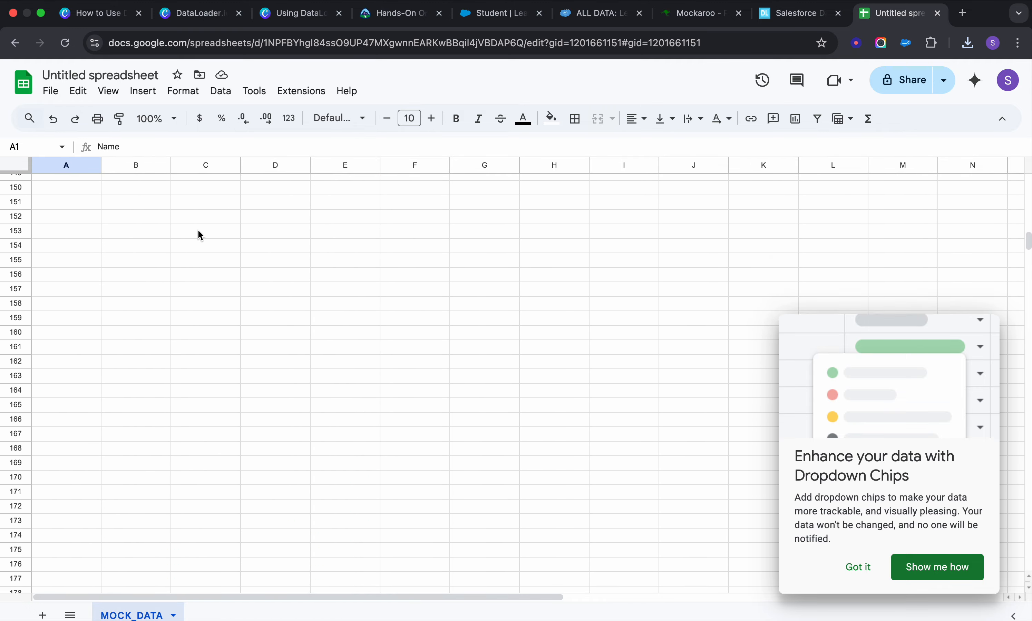
{"action": "scroll", "coordinate": [198, 231], "scroll_direction": "up", "scroll_amount": 12}
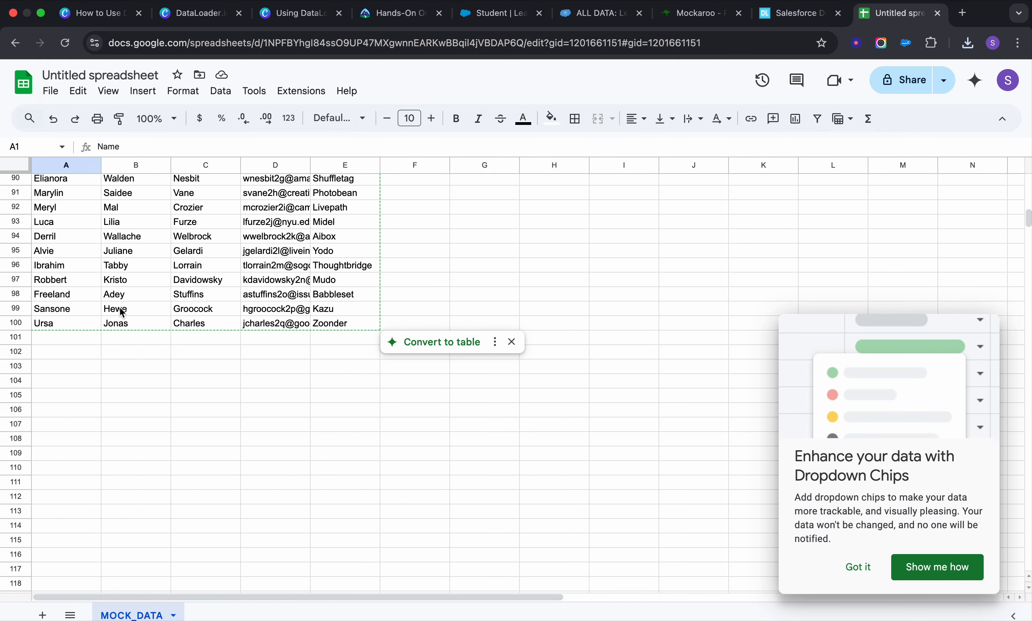
{"action": "scroll", "coordinate": [333, 335], "scroll_direction": "up", "scroll_amount": 5}
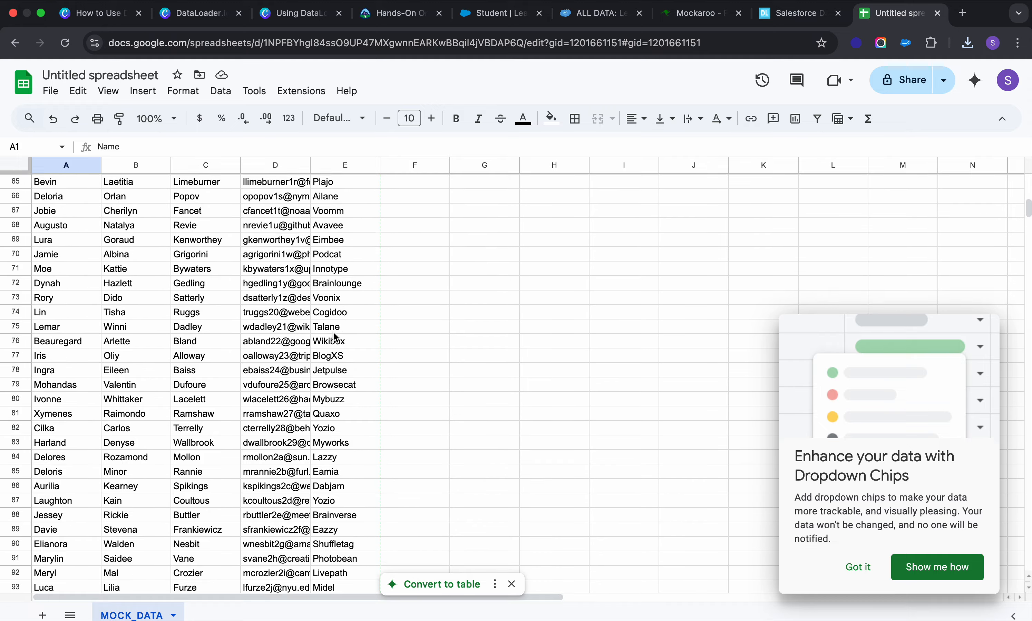
{"action": "scroll", "coordinate": [335, 336], "scroll_direction": "up", "scroll_amount": 12}
Switch to dataloader.io, open the Import demo video and close it again.
{"action": "left_click", "coordinate": [791, 14]}
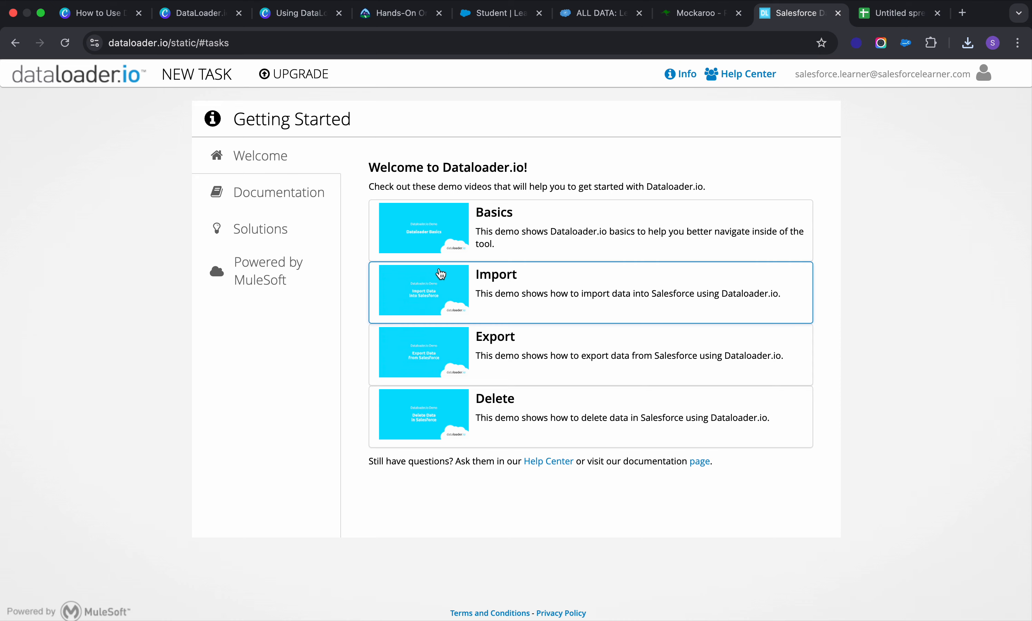
{"action": "left_click", "coordinate": [498, 279]}
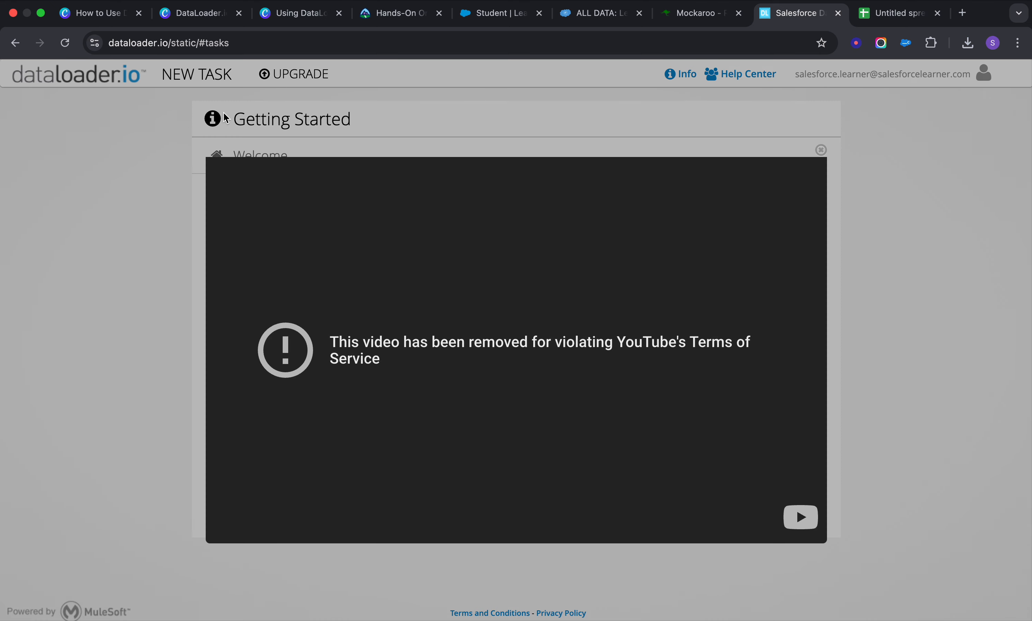
{"action": "left_click", "coordinate": [127, 175]}
{"action": "left_click", "coordinate": [202, 77]}
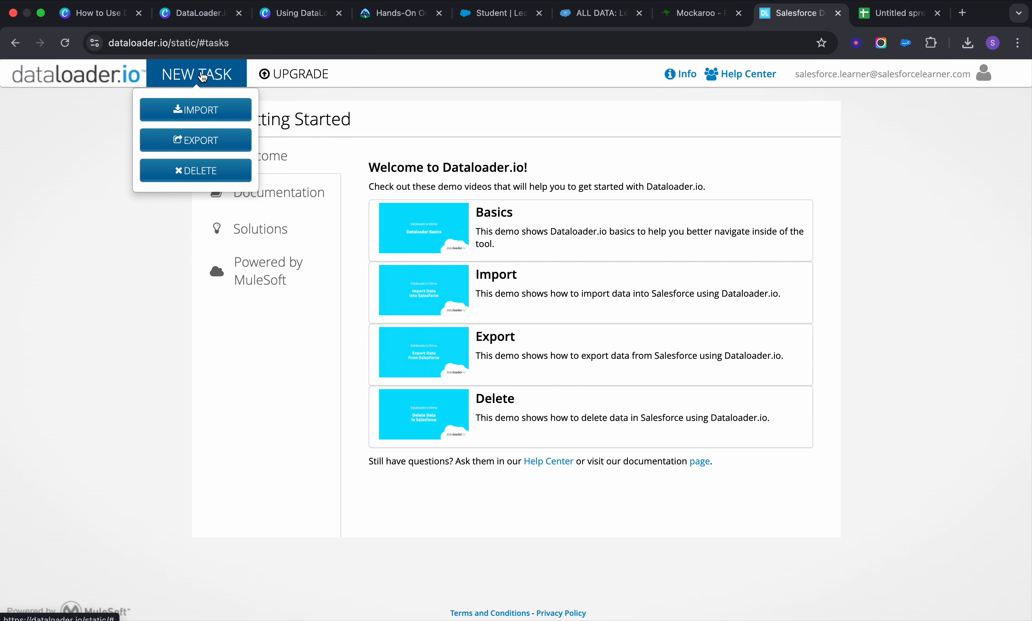
{"action": "left_click", "coordinate": [203, 109]}
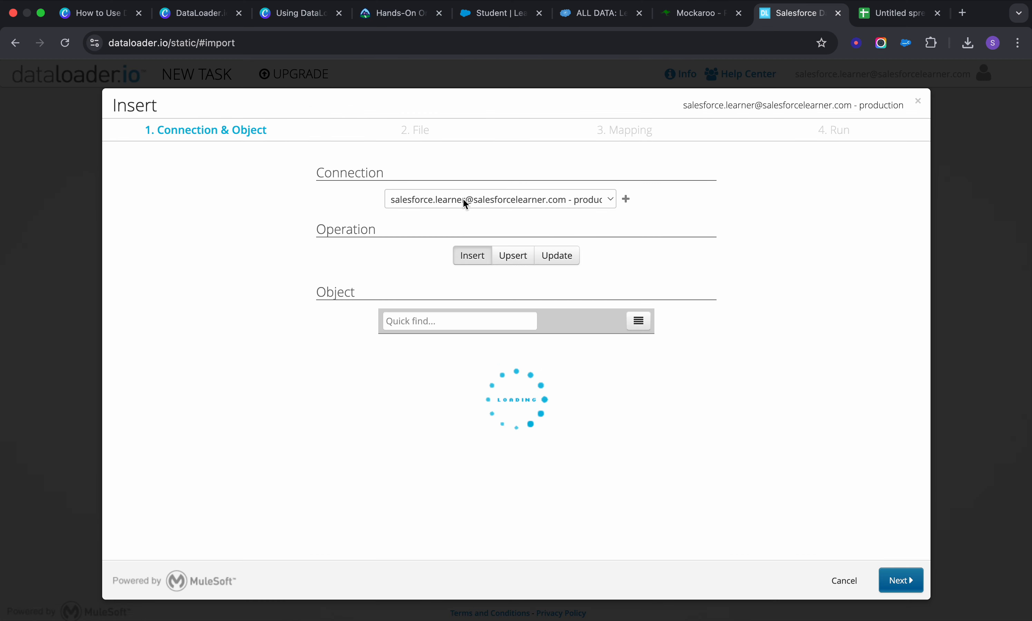
{"action": "left_click", "coordinate": [475, 320]}
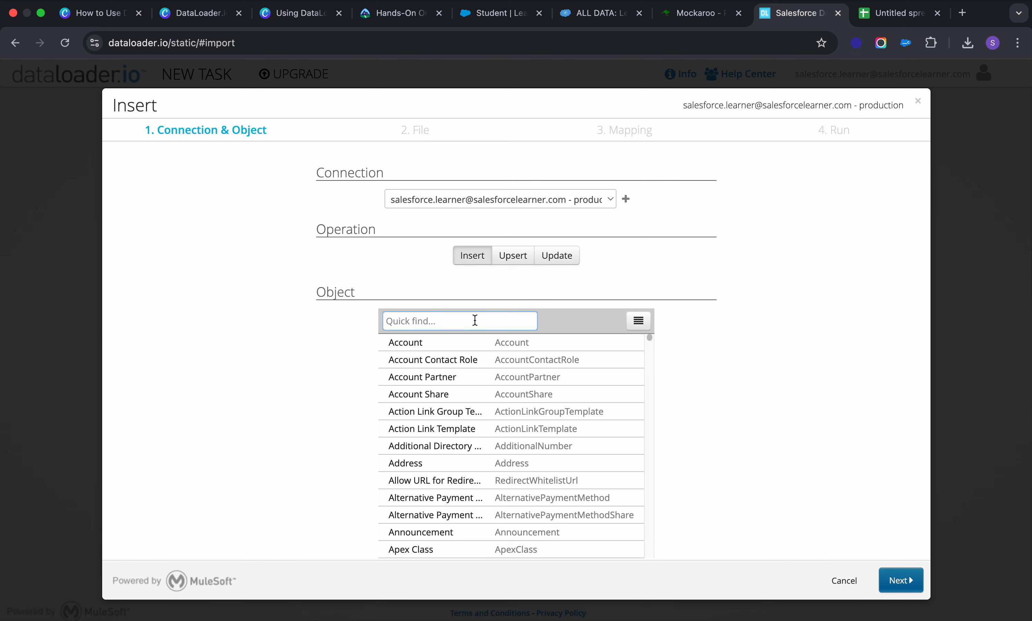
{"action": "type", "text": "l"}
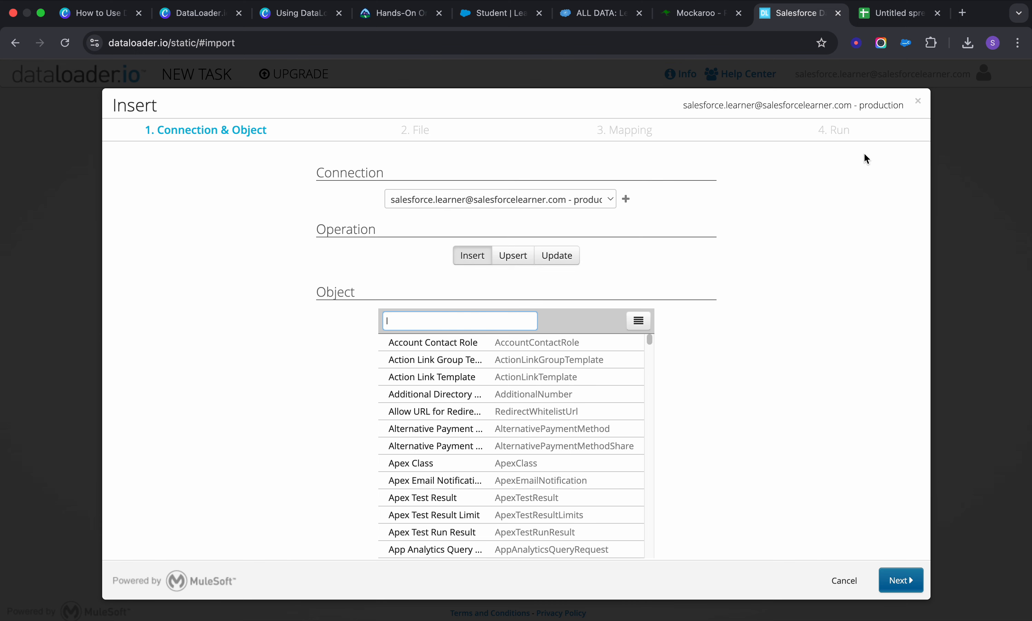
{"action": "left_click", "coordinate": [843, 580]}
Create a new import task with the Insert operation on the Lead object and continue to the file selection.
{"action": "left_click", "coordinate": [207, 82]}
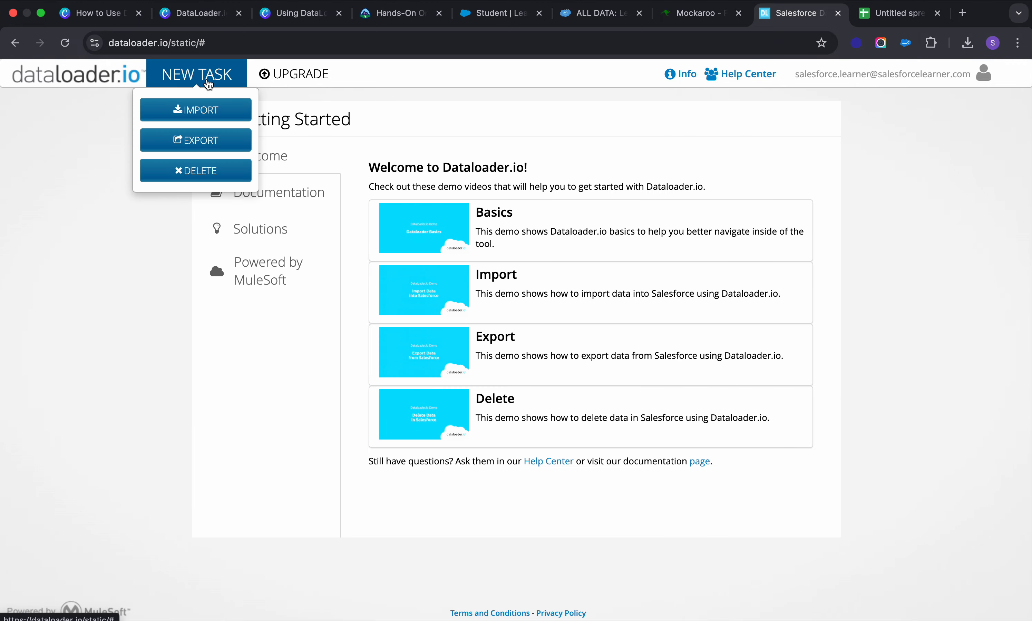
{"action": "left_click", "coordinate": [198, 111]}
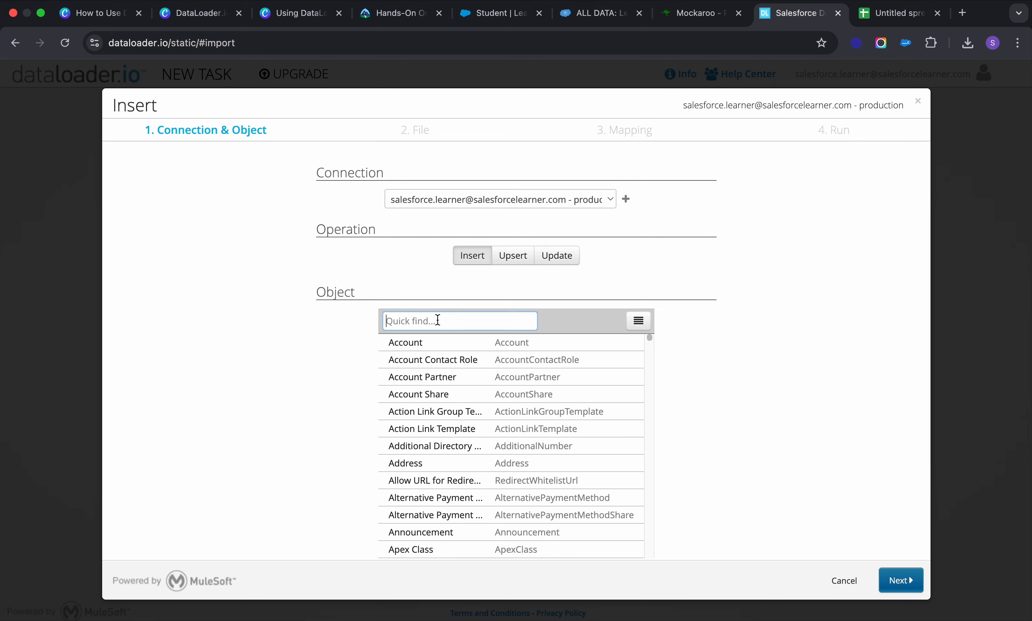
{"action": "type", "text": "lead"}
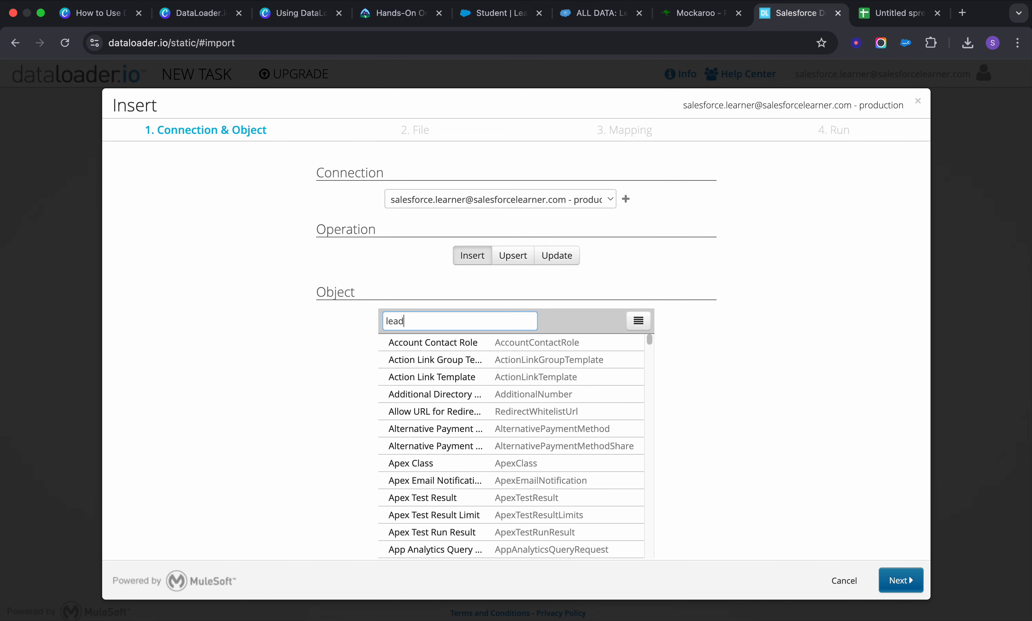
{"action": "left_click", "coordinate": [410, 347]}
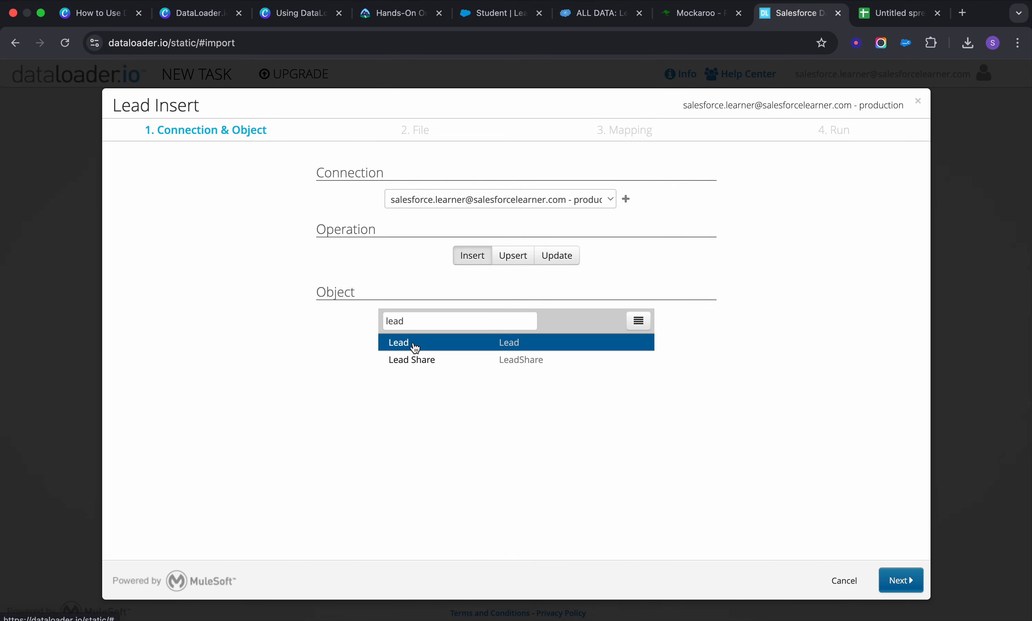
{"action": "left_click", "coordinate": [906, 582]}
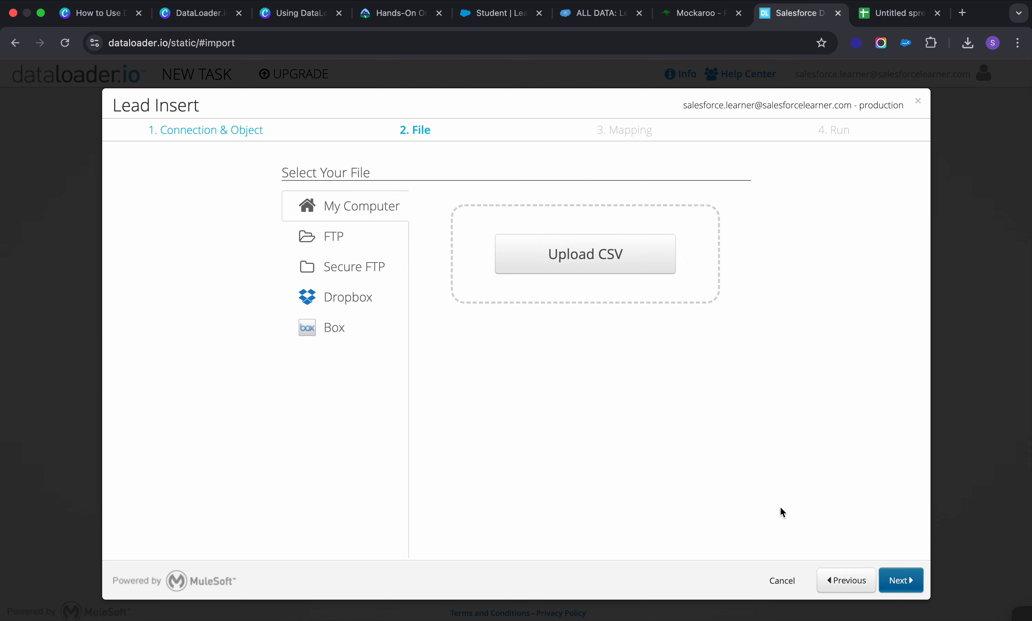
Upload MOCK_DATA.csv from the Downloads folder as the source file for the lead insert.
{"action": "left_click", "coordinate": [584, 265]}
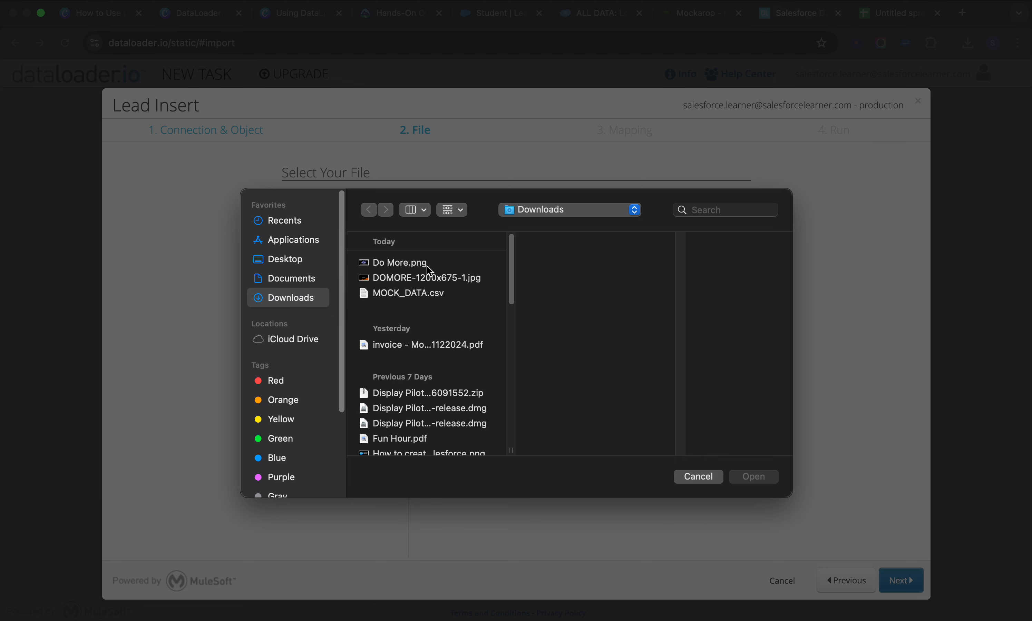
{"action": "left_click", "coordinate": [406, 293]}
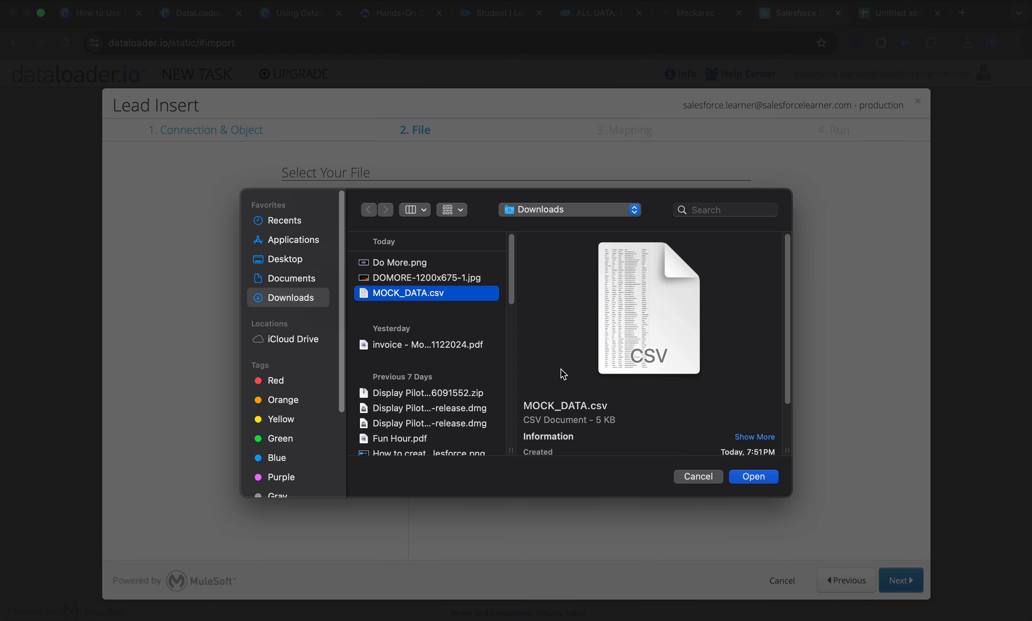
{"action": "left_click", "coordinate": [753, 477]}
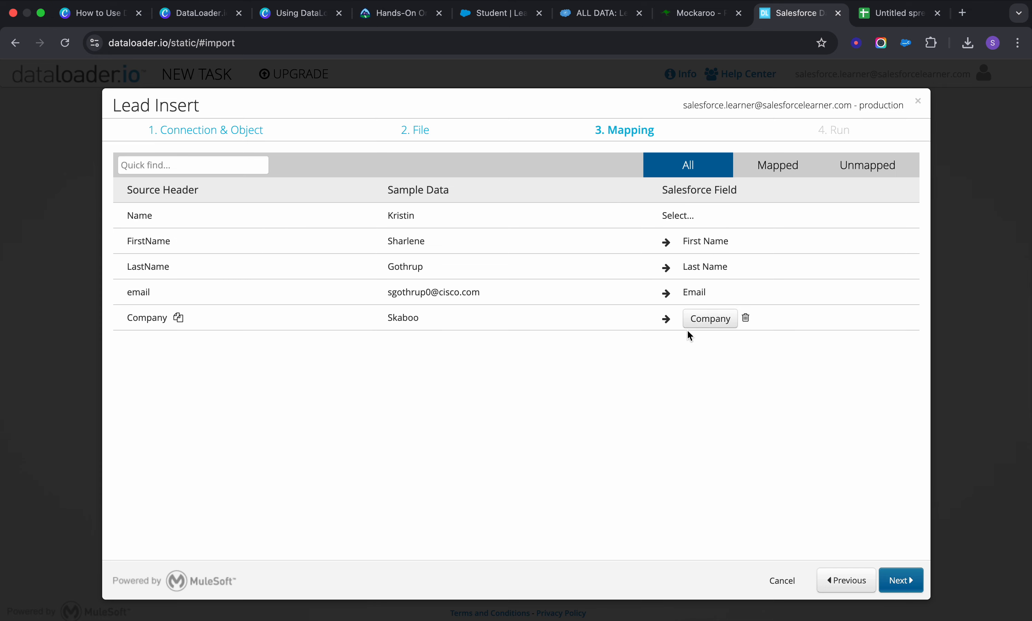
Review the mapped and unmapped source headers and accept the field mapping for the lead insert.
{"action": "left_click", "coordinate": [778, 166]}
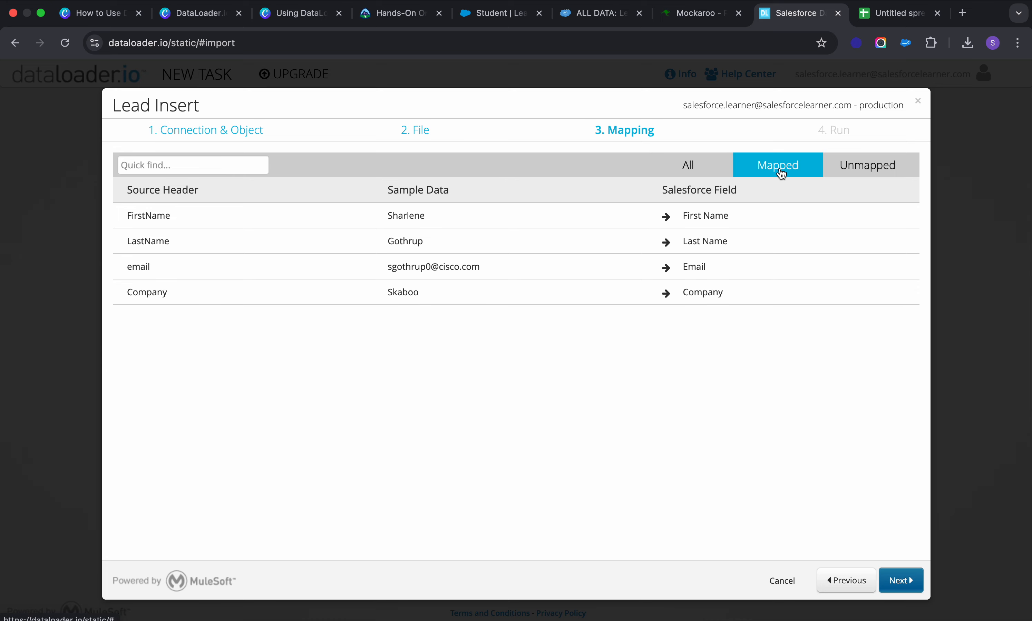
{"action": "left_click", "coordinate": [851, 172]}
{"action": "left_click", "coordinate": [794, 168]}
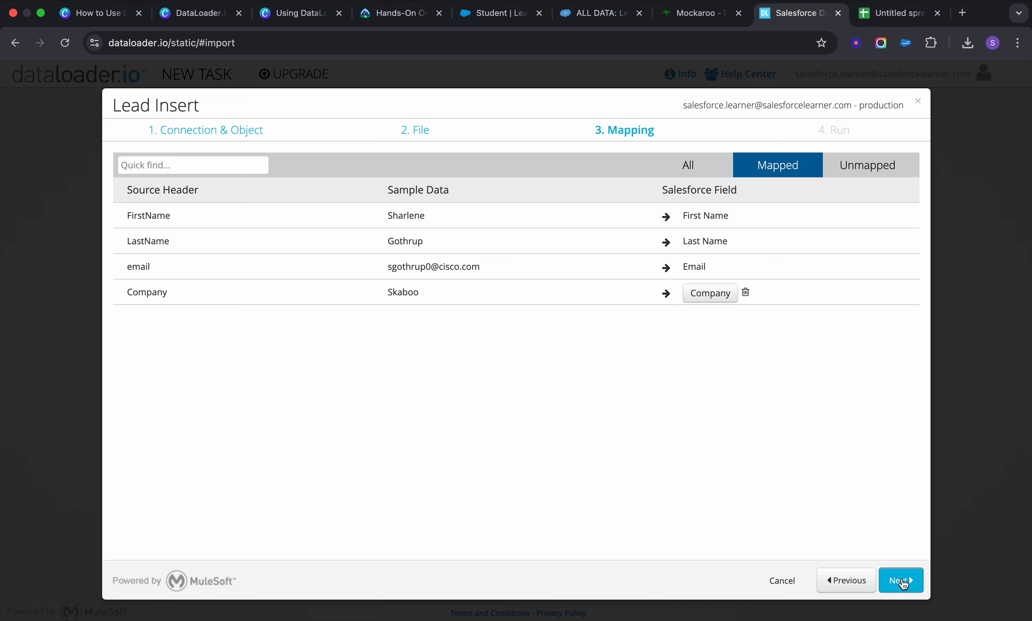
{"action": "left_click", "coordinate": [902, 584]}
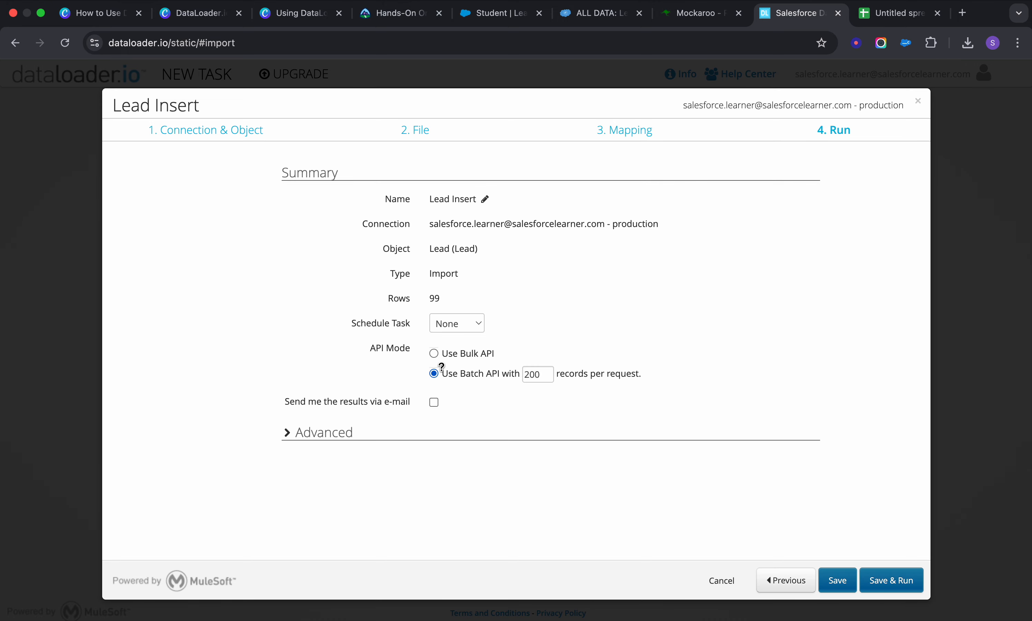
Set the advanced date format to YYYY-MM-DD, then save and run the Lead Insert task, confirming the change to Salesforce data.
{"action": "left_click", "coordinate": [289, 433]}
{"action": "scroll", "coordinate": [468, 414], "scroll_direction": "down", "scroll_amount": 2}
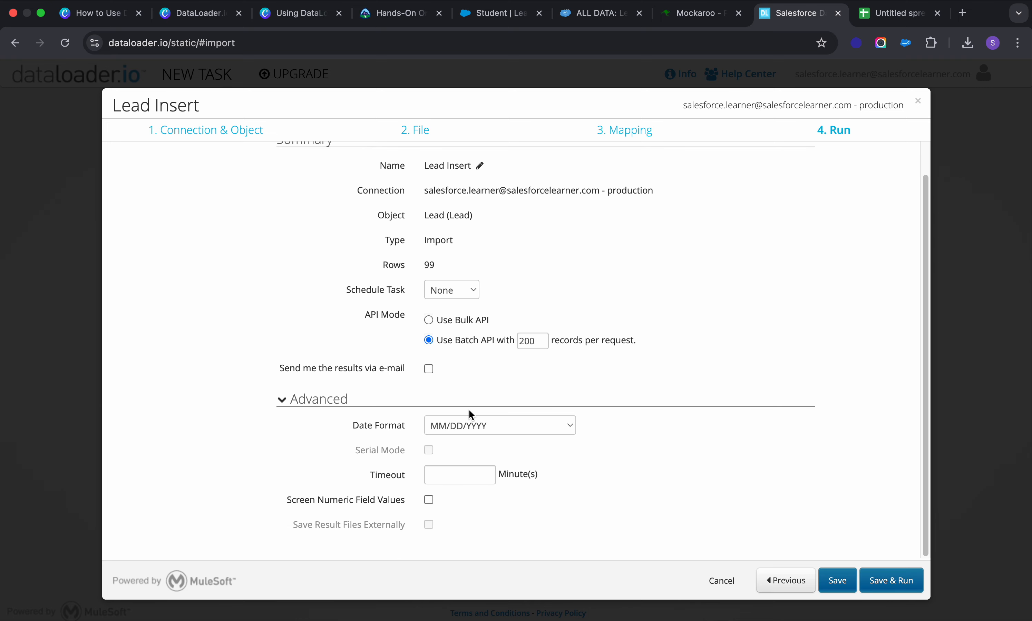
{"action": "left_click", "coordinate": [569, 426]}
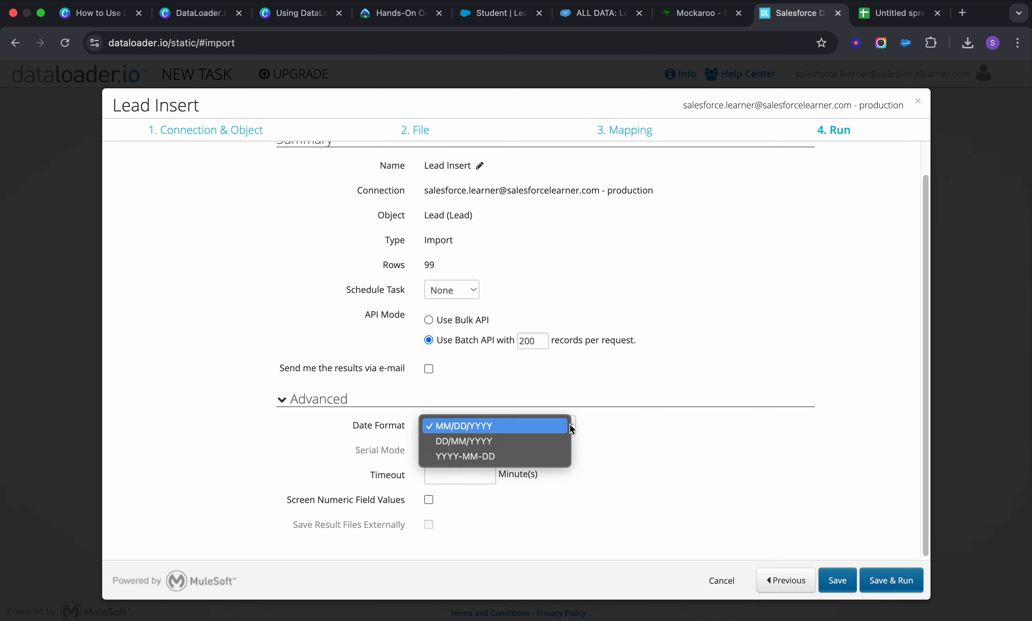
{"action": "left_click", "coordinate": [545, 457]}
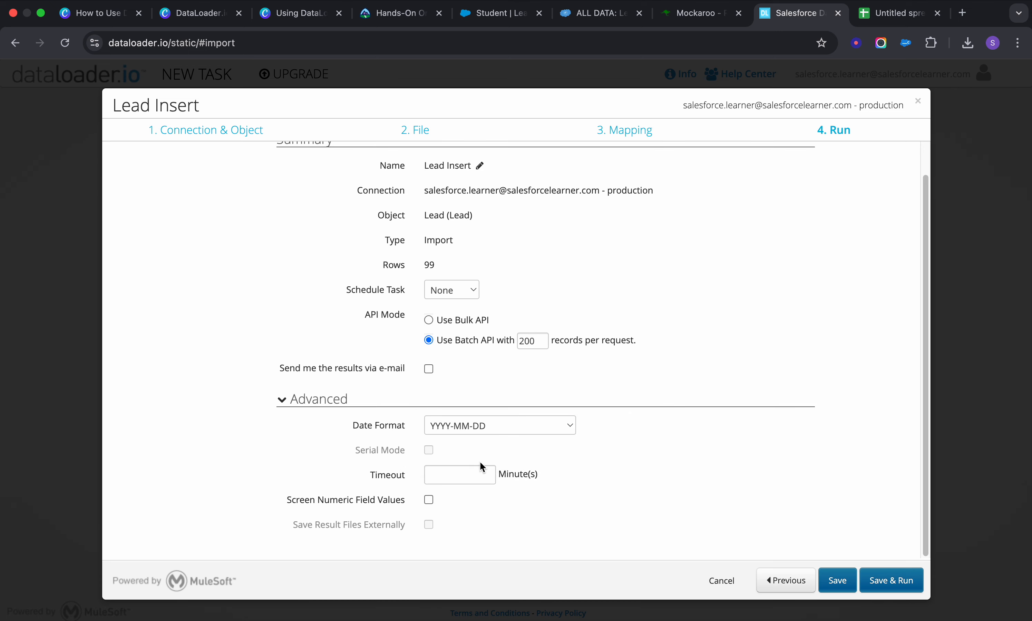
{"action": "left_click", "coordinate": [880, 587]}
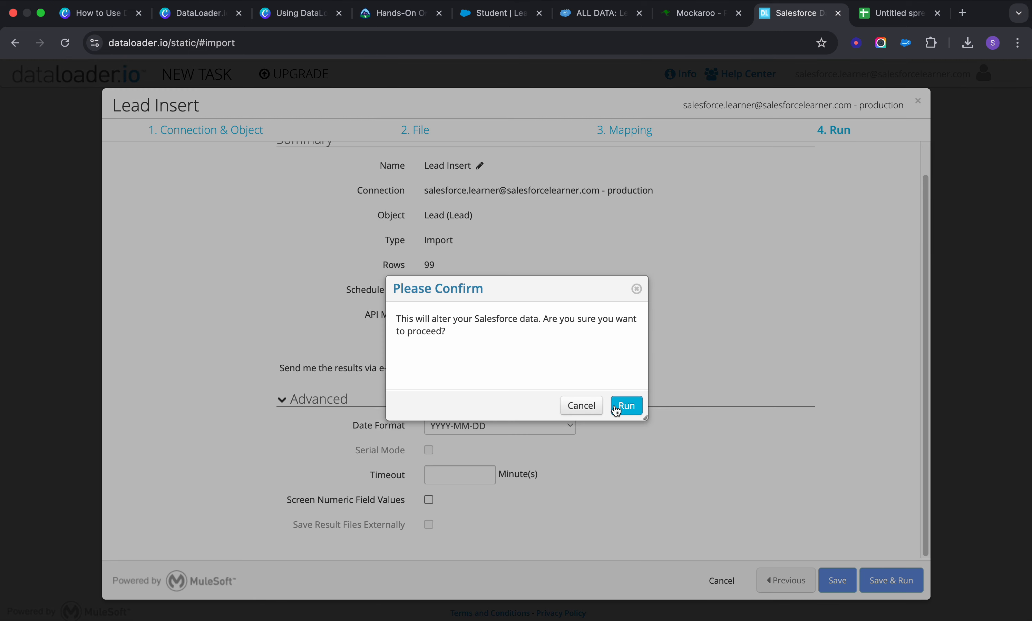
{"action": "left_click", "coordinate": [626, 405]}
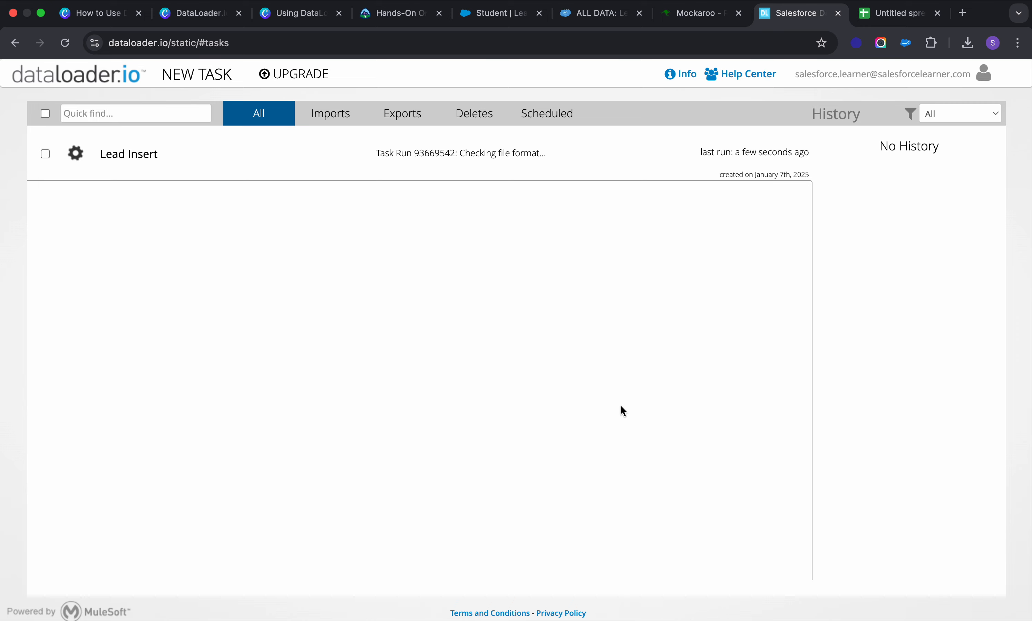
Switch to Salesforce, open the Leads list and look through it for the inserted mock leads.
{"action": "left_click", "coordinate": [500, 13]}
{"action": "left_click", "coordinate": [249, 109]}
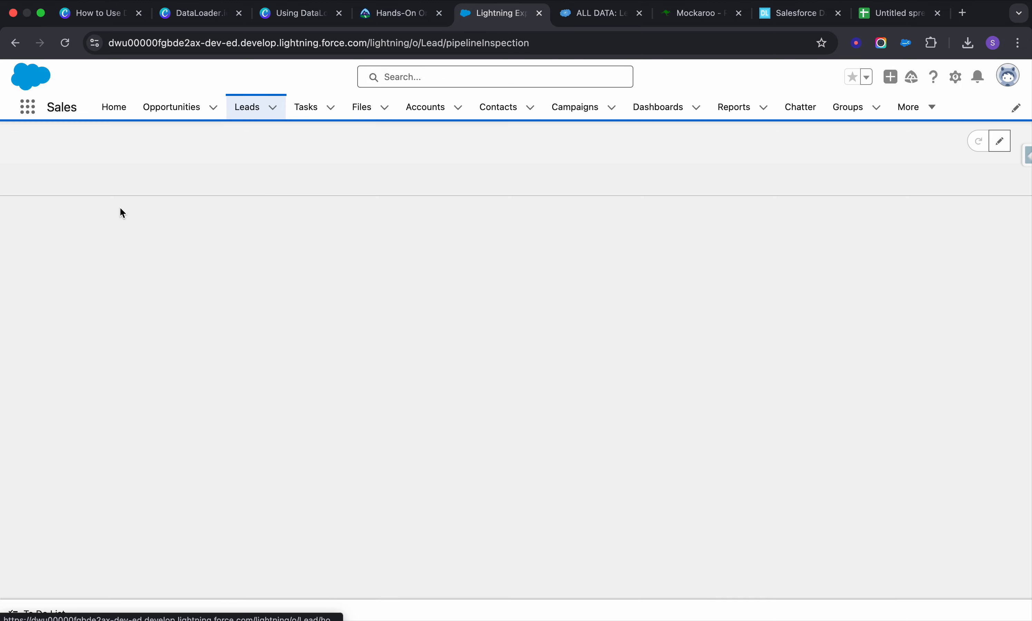
{"action": "scroll", "coordinate": [239, 367], "scroll_direction": "down", "scroll_amount": 4}
{"action": "scroll", "coordinate": [240, 367], "scroll_direction": "down", "scroll_amount": 8}
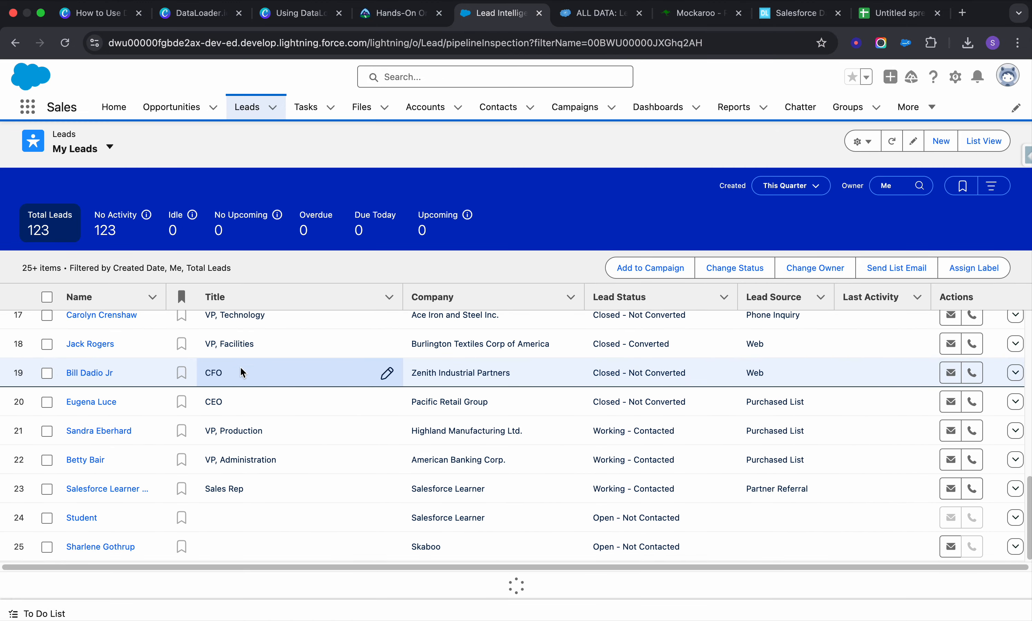
{"action": "scroll", "coordinate": [214, 410], "scroll_direction": "down", "scroll_amount": 15}
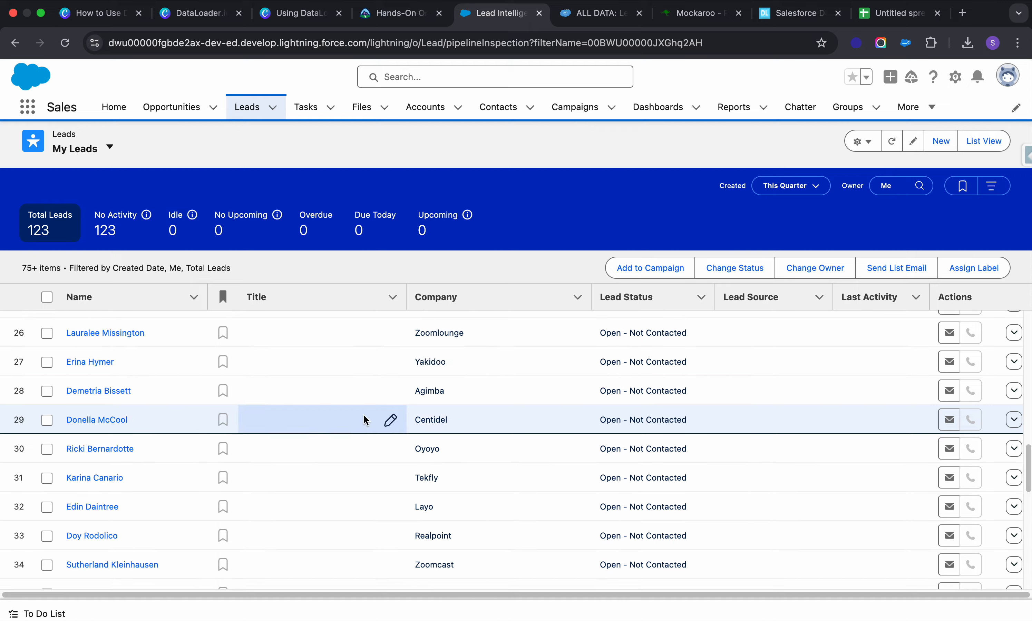
{"action": "scroll", "coordinate": [206, 403], "scroll_direction": "down", "scroll_amount": 12}
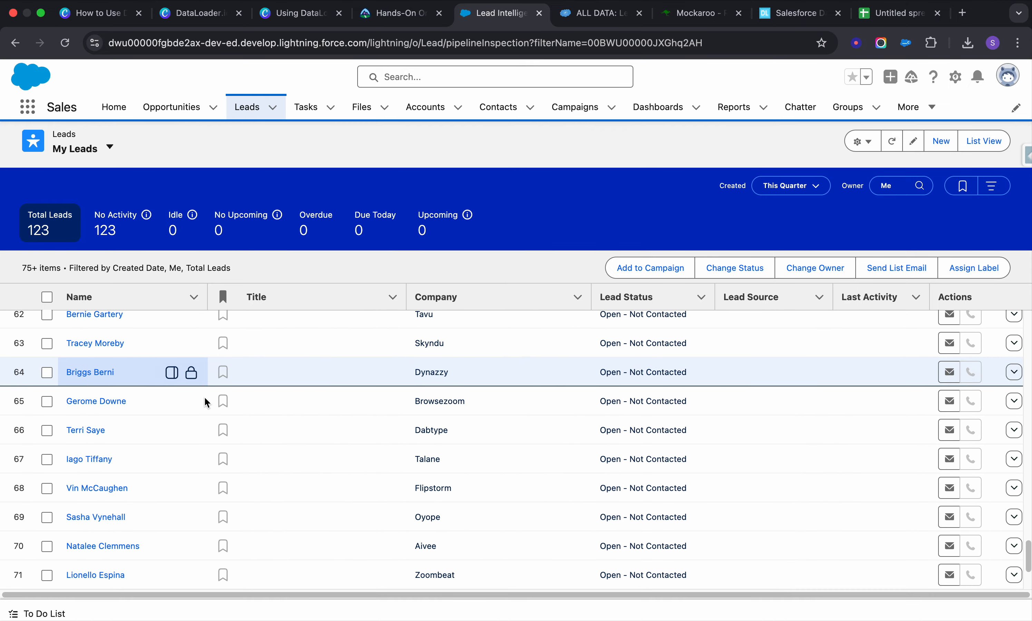
{"action": "scroll", "coordinate": [207, 402], "scroll_direction": "down", "scroll_amount": 18}
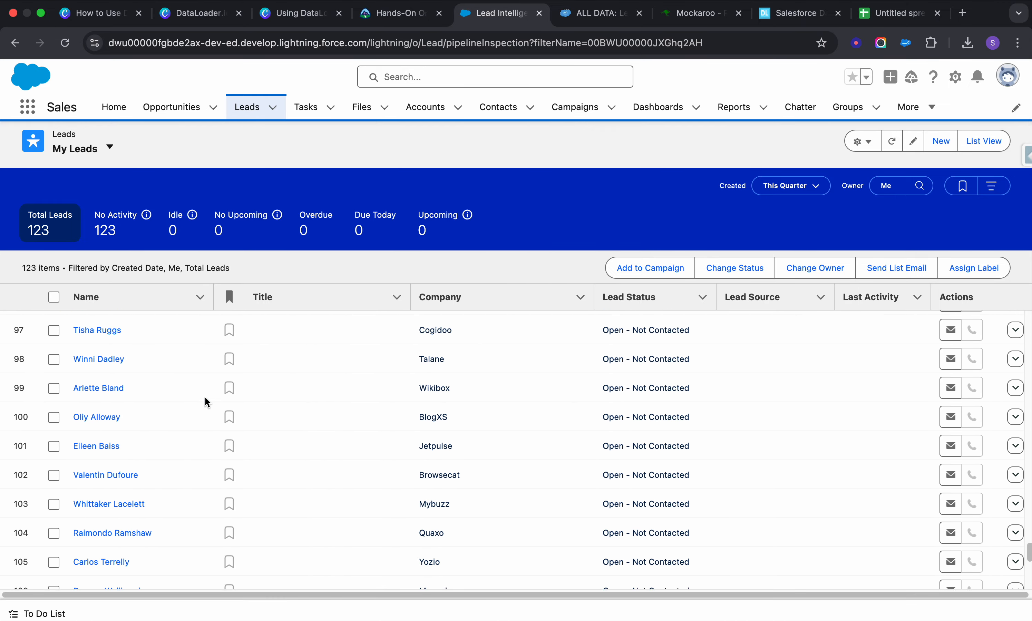
{"action": "scroll", "coordinate": [206, 403], "scroll_direction": "down", "scroll_amount": 1}
{"action": "scroll", "coordinate": [206, 402], "scroll_direction": "up", "scroll_amount": 20}
Return to dataloader.io and check the Lead Insert run with the task list filtered to imports.
{"action": "left_click", "coordinate": [783, 13]}
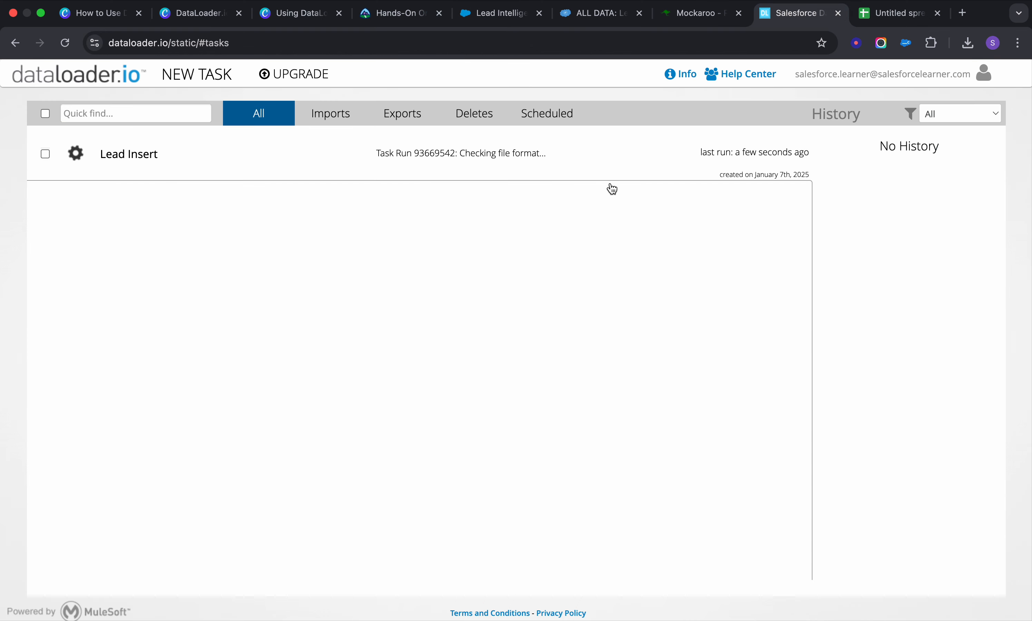
{"action": "left_click", "coordinate": [343, 121]}
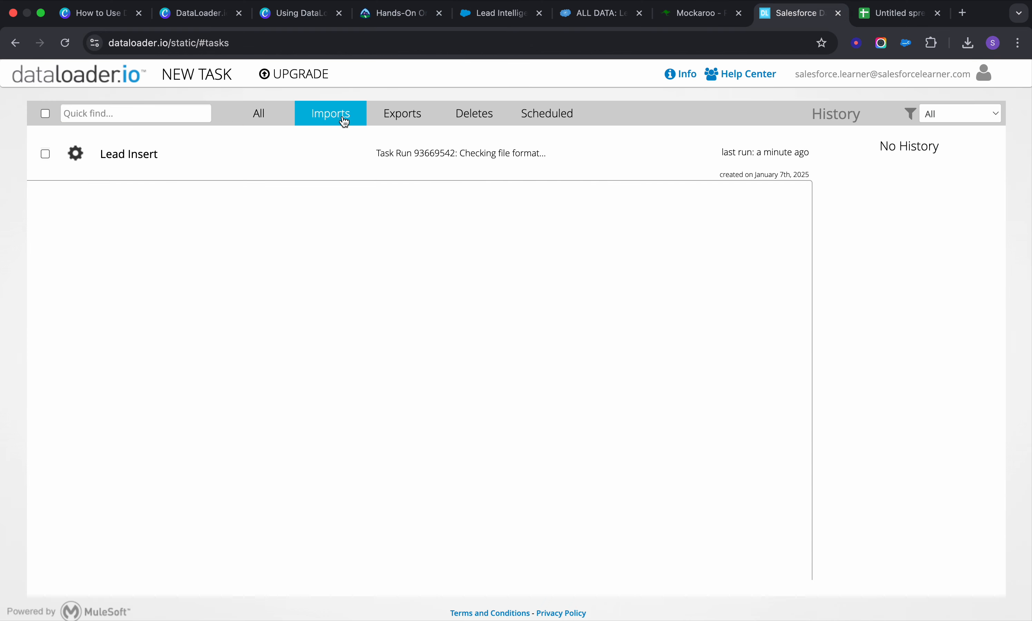
{"action": "left_click", "coordinate": [420, 17]}
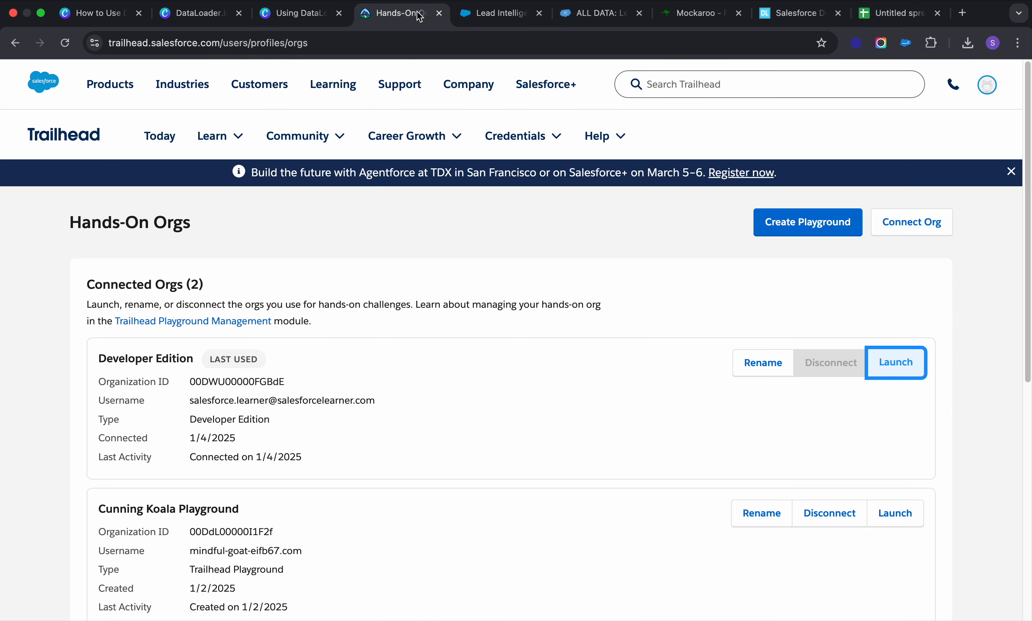
In Salesforce, open the Hendrickson Trading lead, examine all its detail fields and return to the Leads list.
{"action": "left_click", "coordinate": [469, 13]}
{"action": "scroll", "coordinate": [246, 365], "scroll_direction": "up", "scroll_amount": 1}
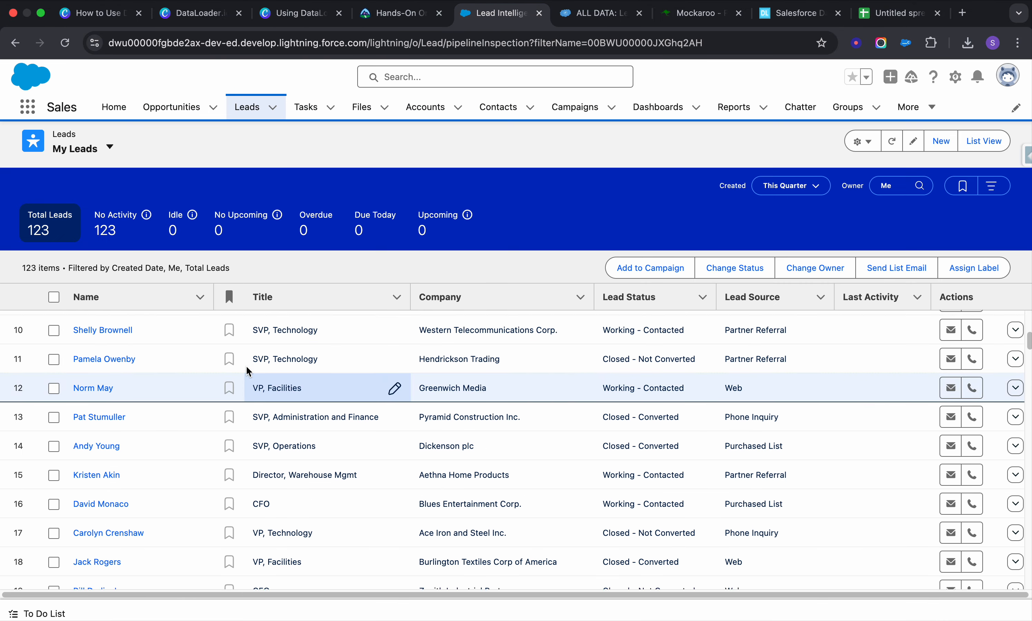
{"action": "scroll", "coordinate": [246, 365], "scroll_direction": "up", "scroll_amount": 1}
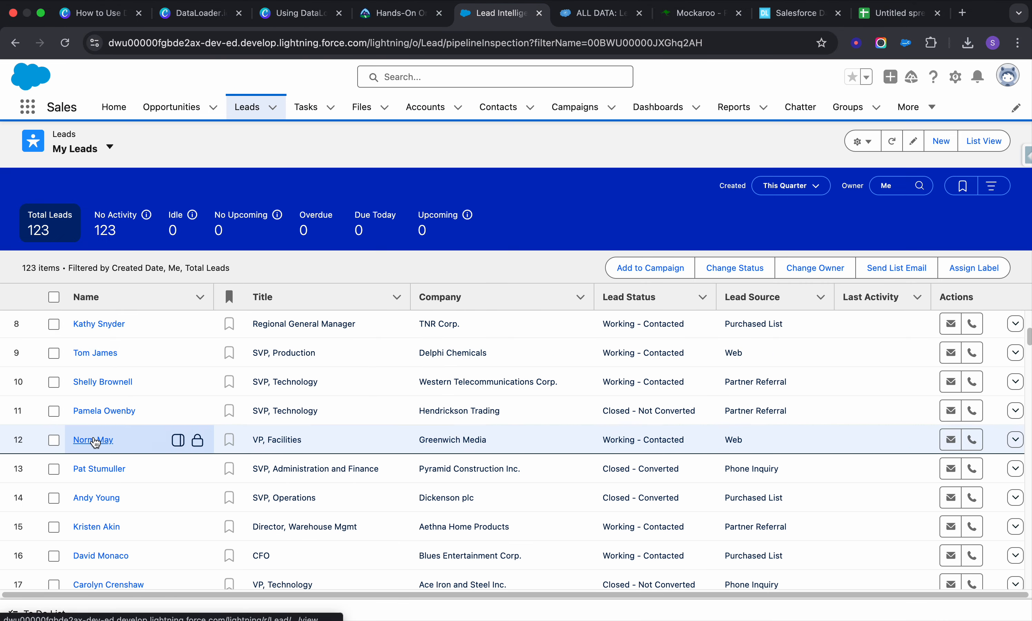
{"action": "left_click", "coordinate": [104, 412]}
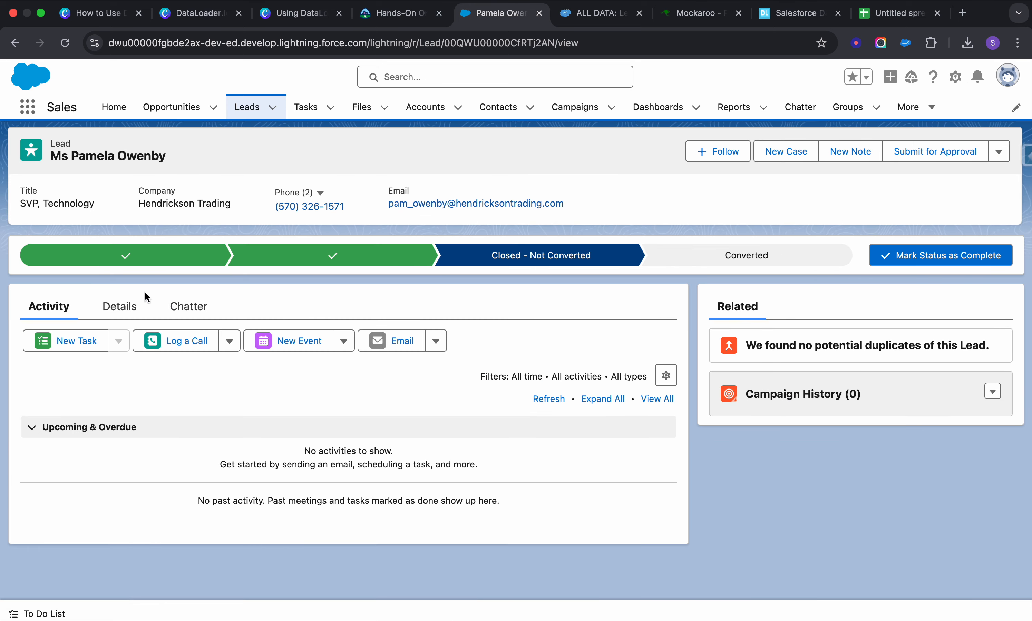
{"action": "left_click", "coordinate": [121, 307]}
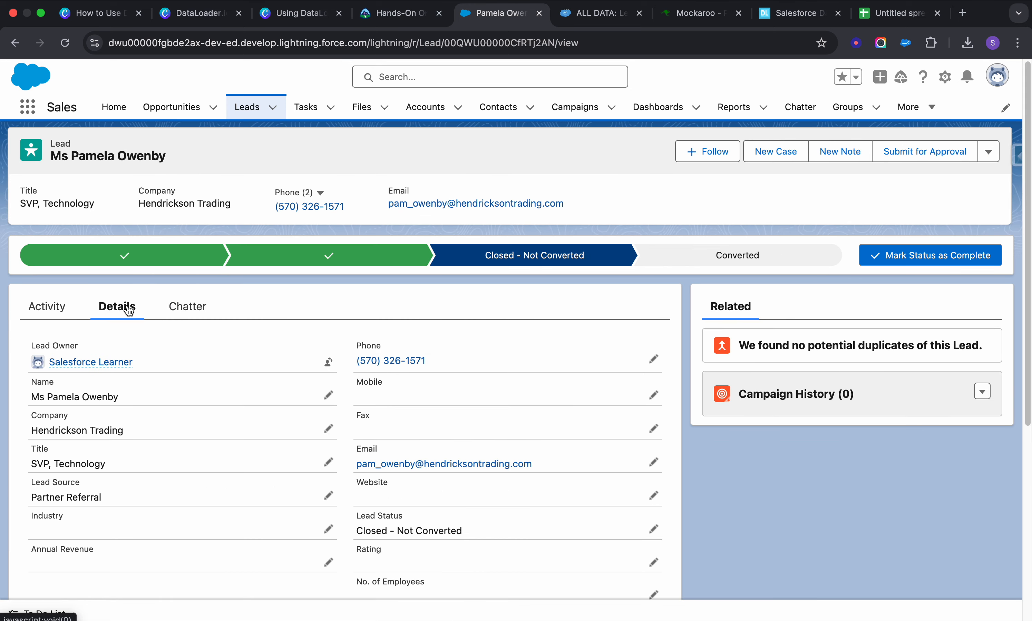
{"action": "scroll", "coordinate": [181, 343], "scroll_direction": "down", "scroll_amount": 8}
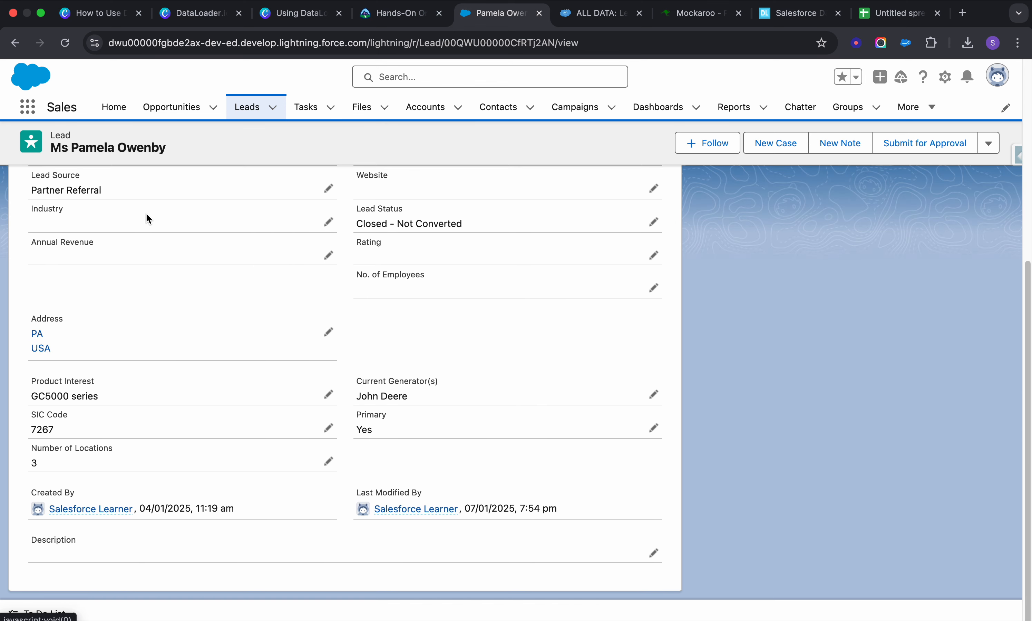
{"action": "scroll", "coordinate": [486, 512], "scroll_direction": "up", "scroll_amount": 5}
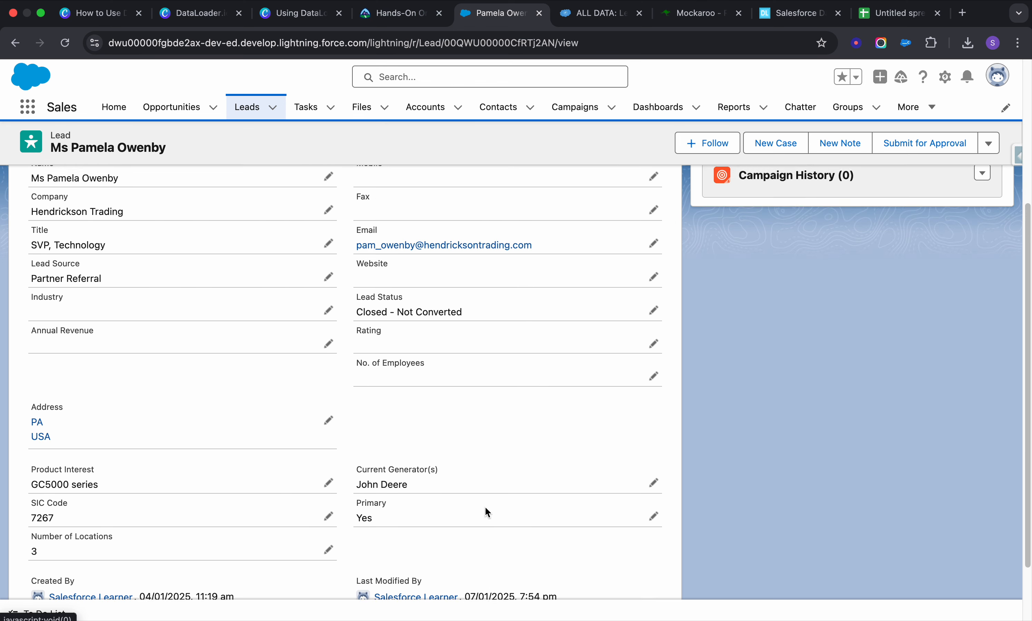
{"action": "scroll", "coordinate": [486, 513], "scroll_direction": "up", "scroll_amount": 2}
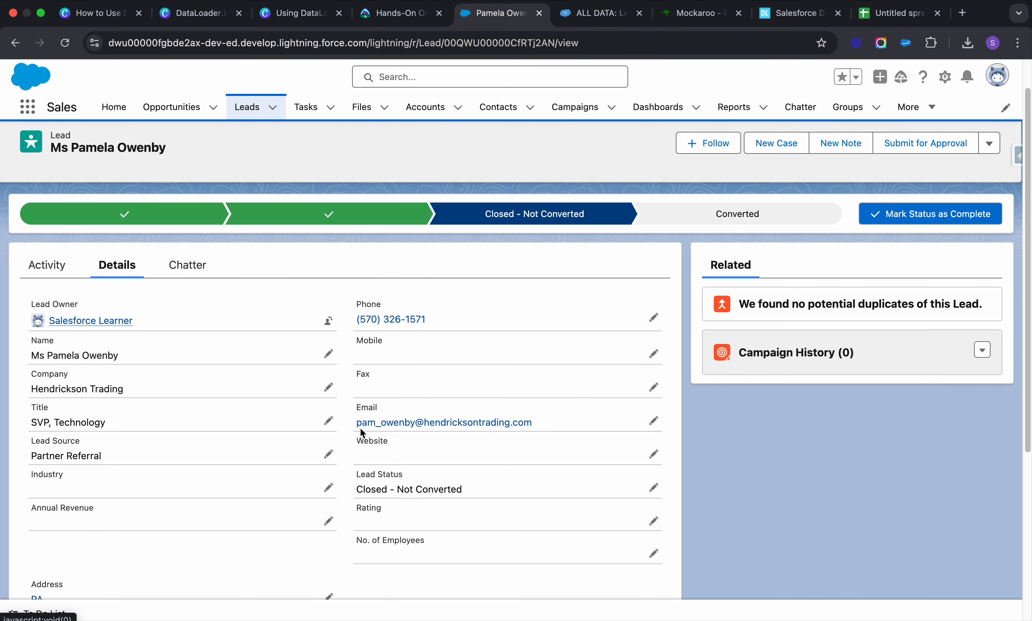
{"action": "left_click", "coordinate": [16, 43]}
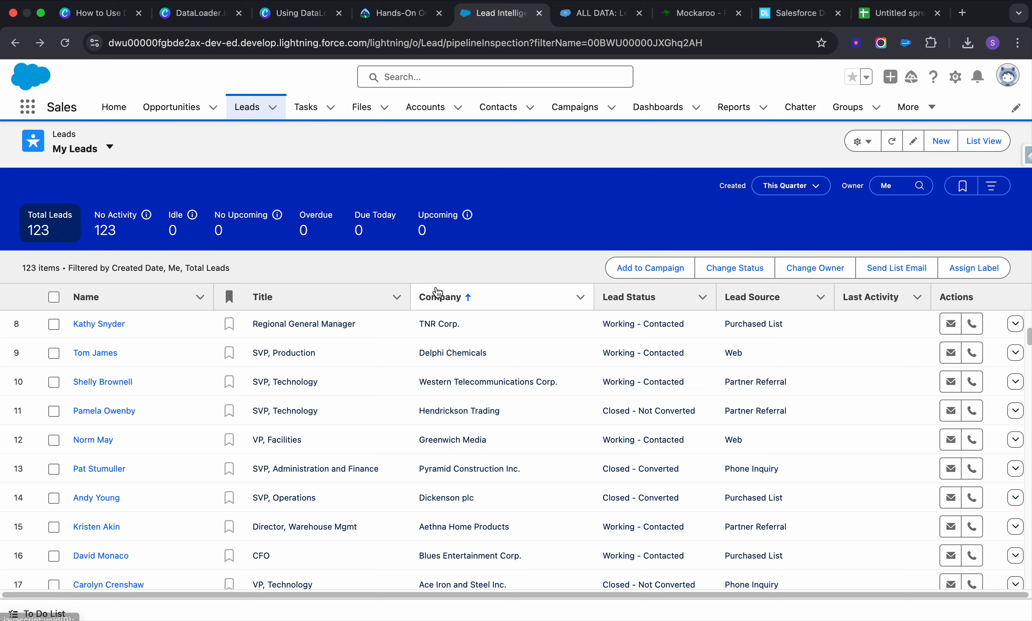
Look through the inserted leads in the Salesforce list and switch to the Google Sheets mock data to compare them.
{"action": "scroll", "coordinate": [467, 440], "scroll_direction": "down", "scroll_amount": 15}
{"action": "scroll", "coordinate": [470, 440], "scroll_direction": "down", "scroll_amount": 1}
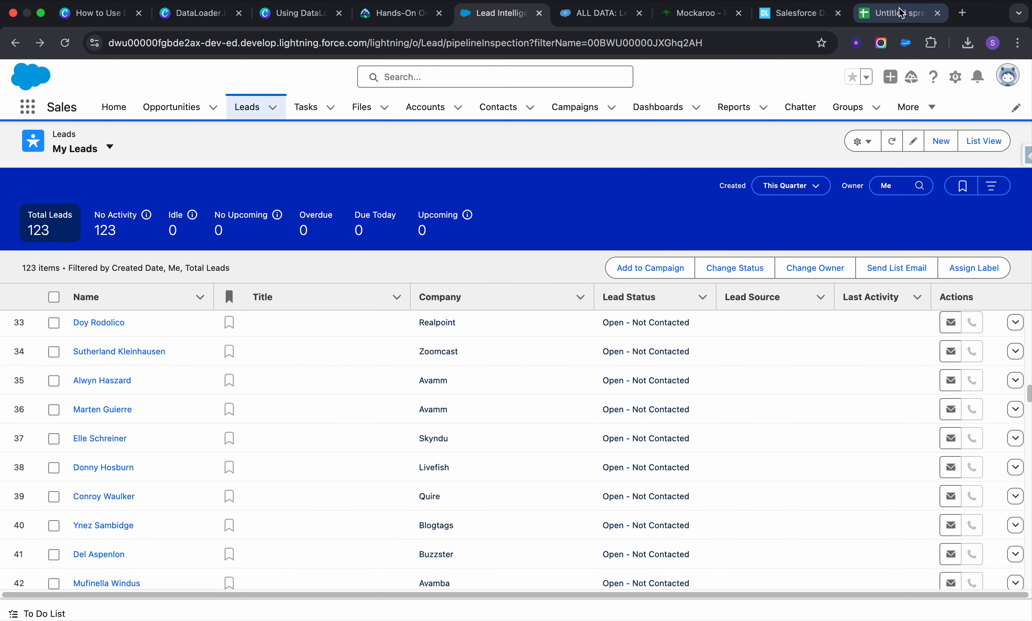
{"action": "left_click", "coordinate": [896, 18]}
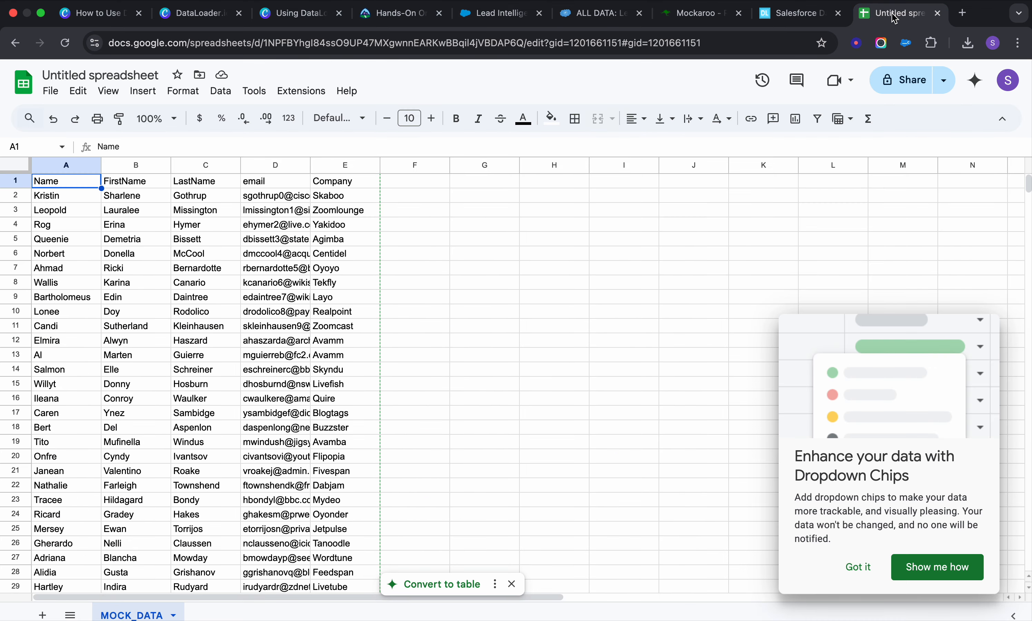